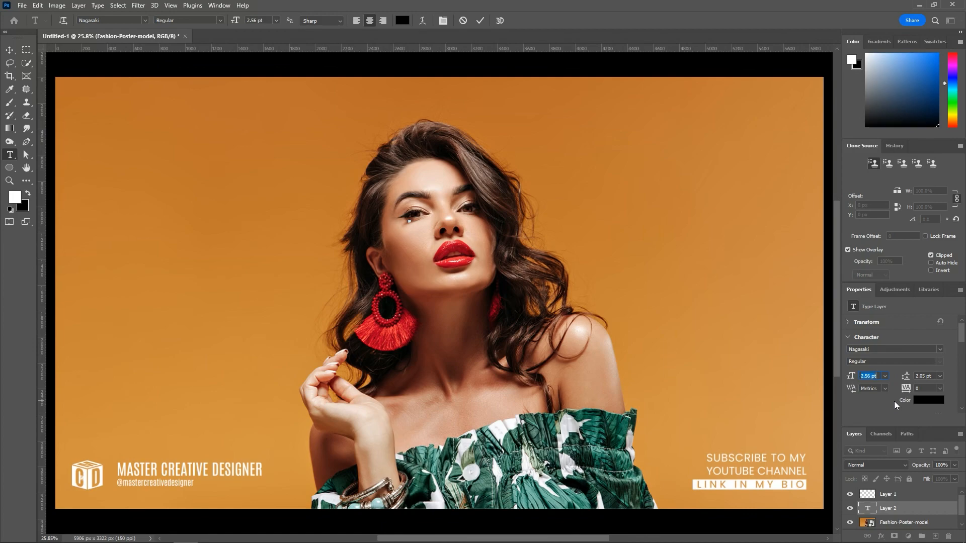
Step: Set the font size to 120 pt and enter the text FASHION over the model's face
text(60)
key(Return)
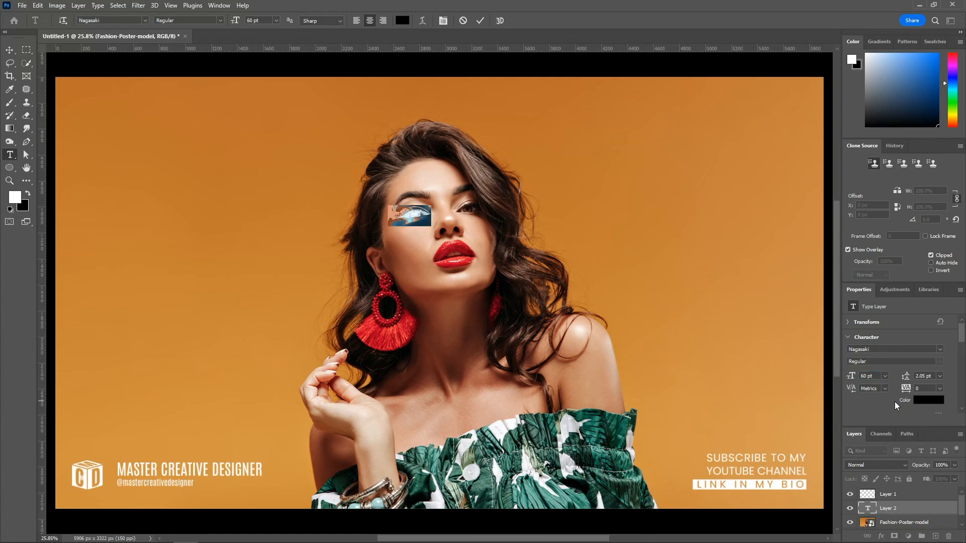
click(869, 376)
text(120)
key(Return)
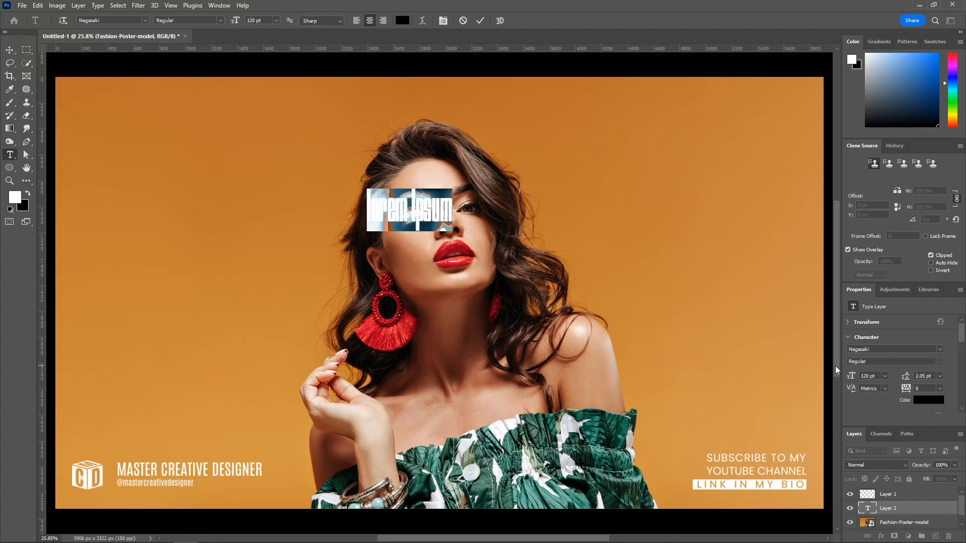
text(FASHION)
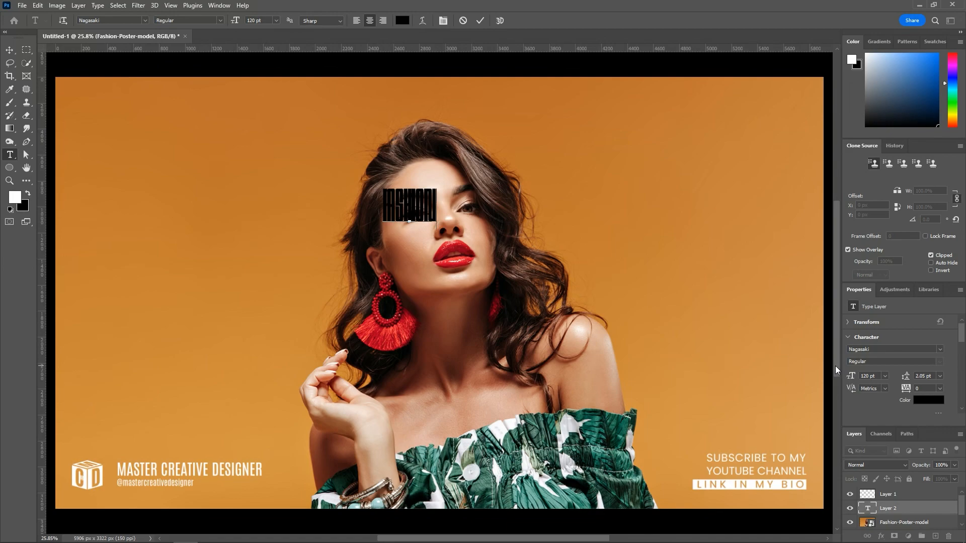
click(481, 20)
Step: Enlarge the FASHION text to about 525% and centre it over the model's head
click(9, 50)
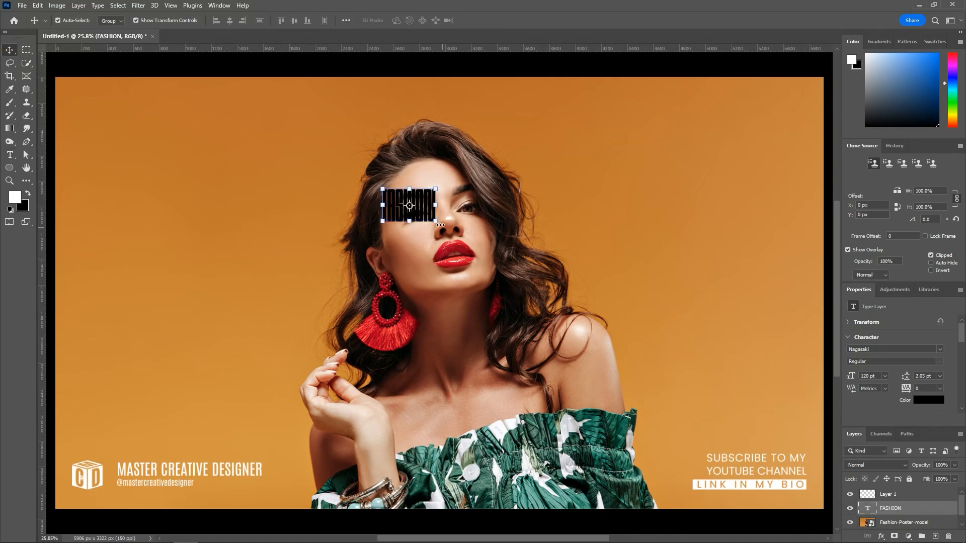
key(ctrl+t)
drag(437, 225, 649, 221)
drag(575, 219, 488, 212)
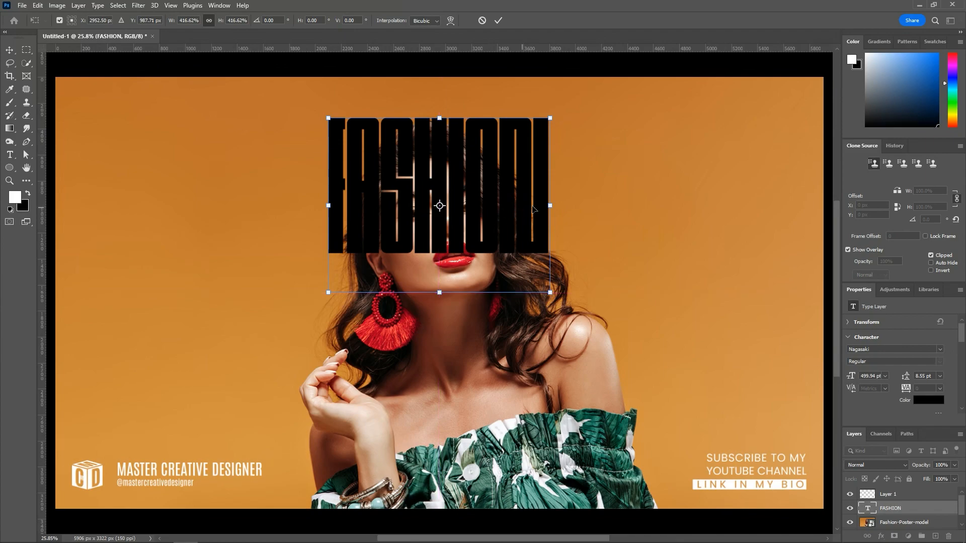
drag(549, 206, 532, 225)
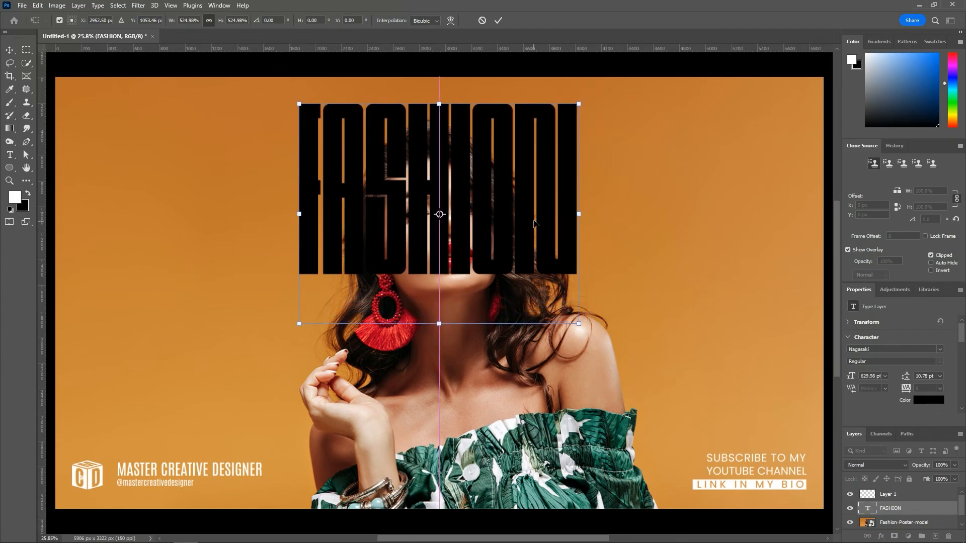
click(498, 20)
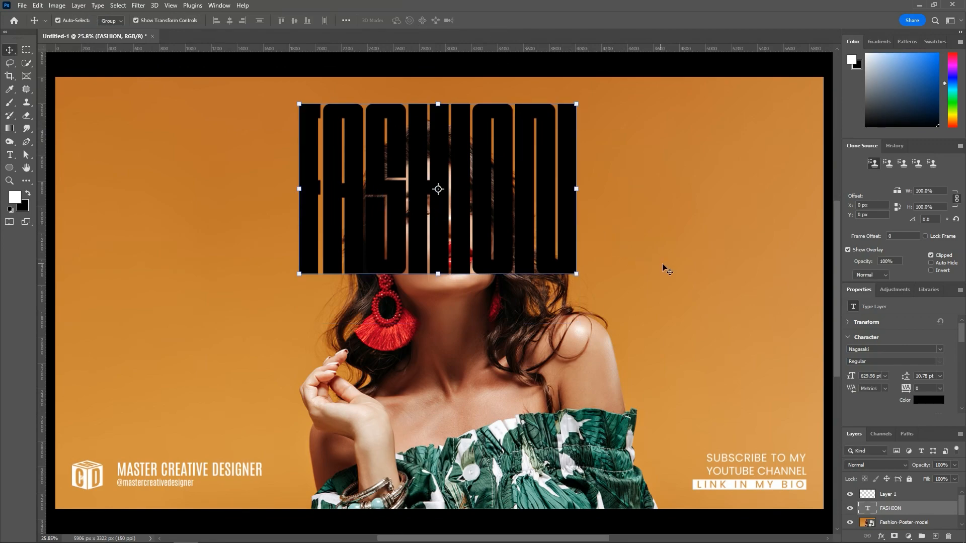
Step: Convert the FASHION text layer to a shape
click(724, 303)
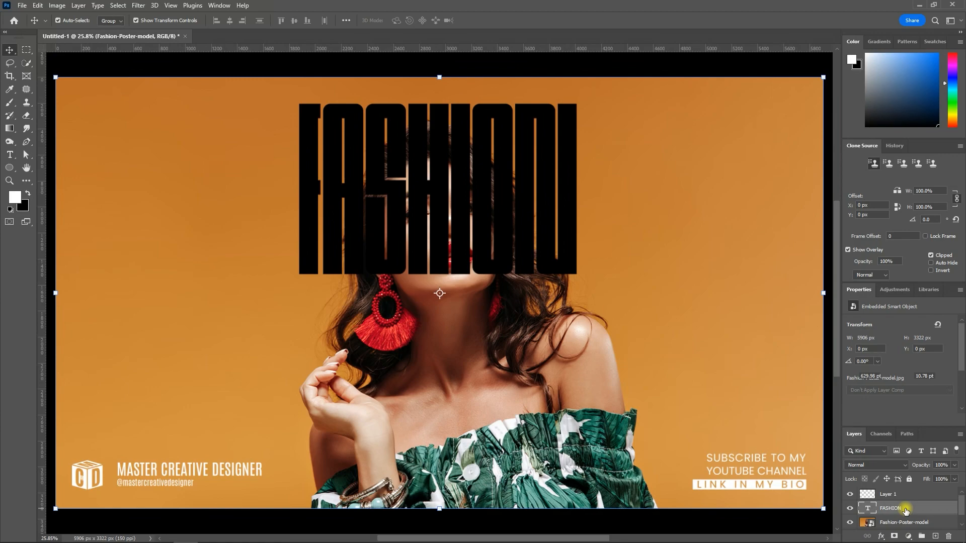
right_click(905, 509)
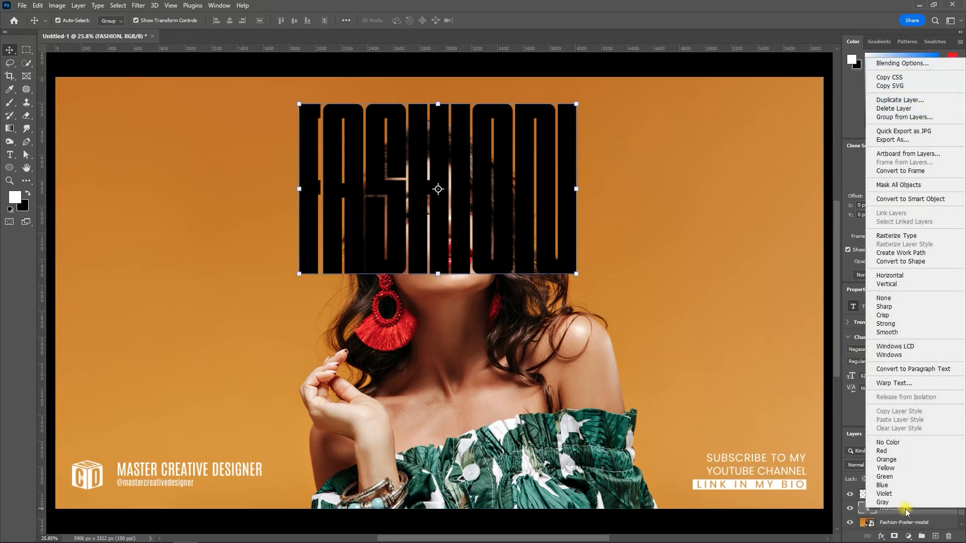
click(891, 263)
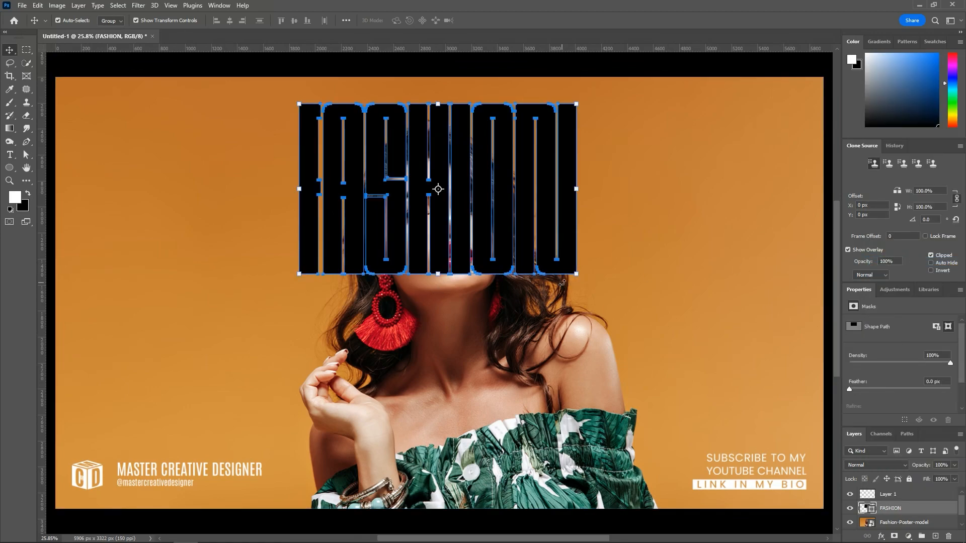
Step: Lock the Fashion-Poster-model photo layer
click(648, 332)
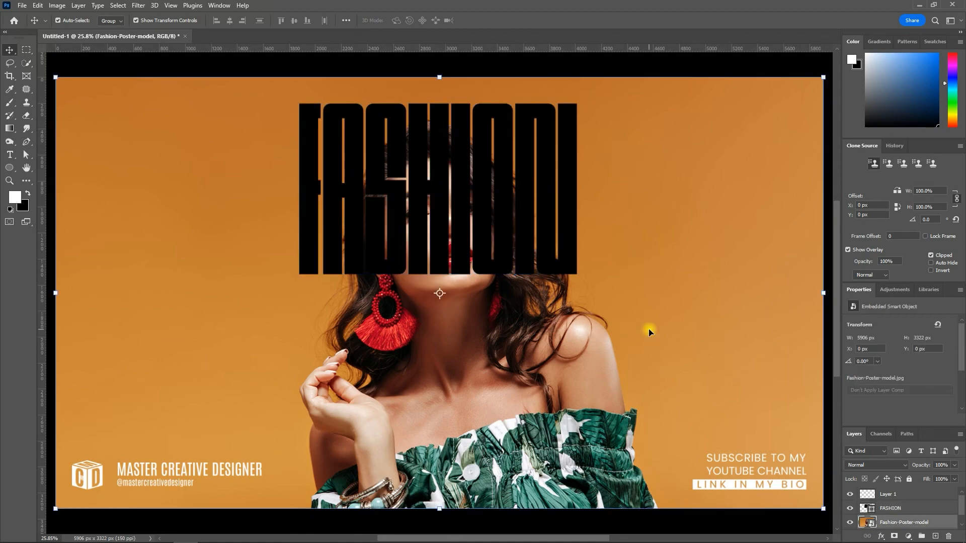
click(909, 480)
scroll(909, 503, down, 1)
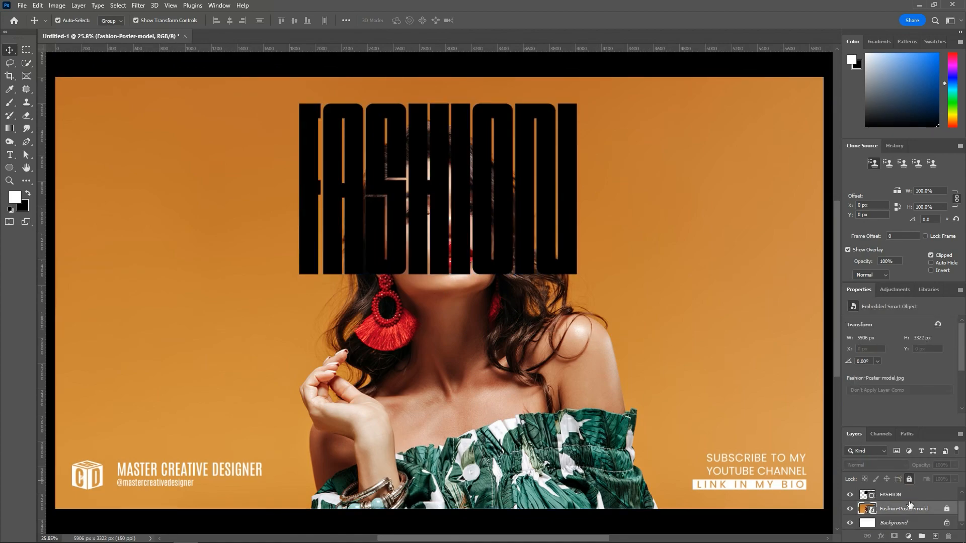
scroll(908, 509, up, 1)
Step: Stretch the stem of the F and the left leg of the A in FASHION down to the model's raised hand
click(908, 509)
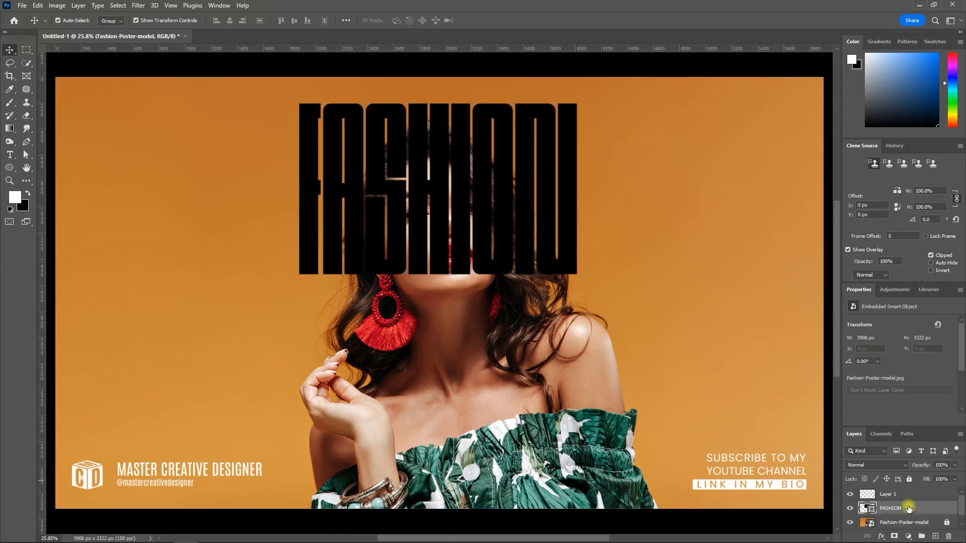
key(a)
scroll(273, 355, up, 3)
drag(379, 271, 350, 460)
scroll(351, 435, down, 1)
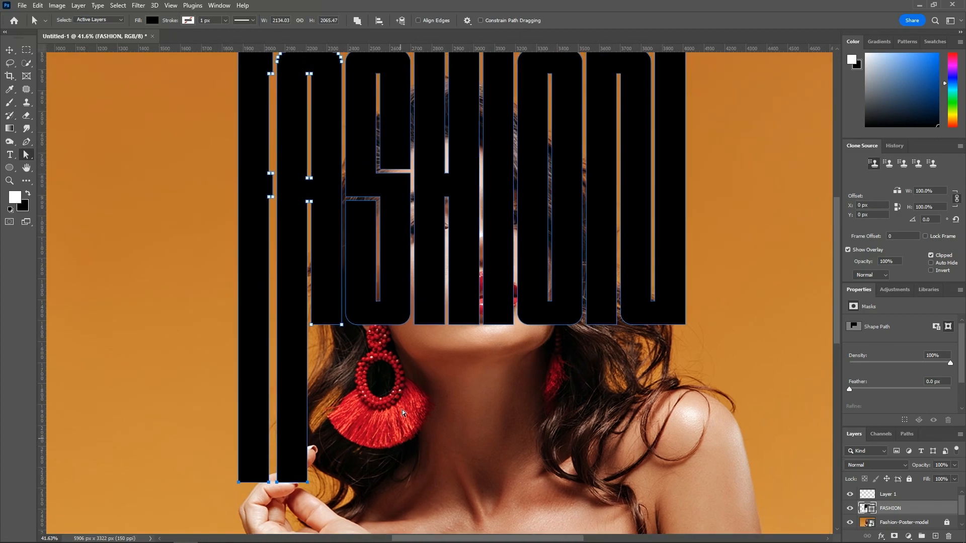
Step: Shorten the S and the H's left leg in FASHION, and the O and the N's left leg slightly more
scroll(419, 307, up, 3)
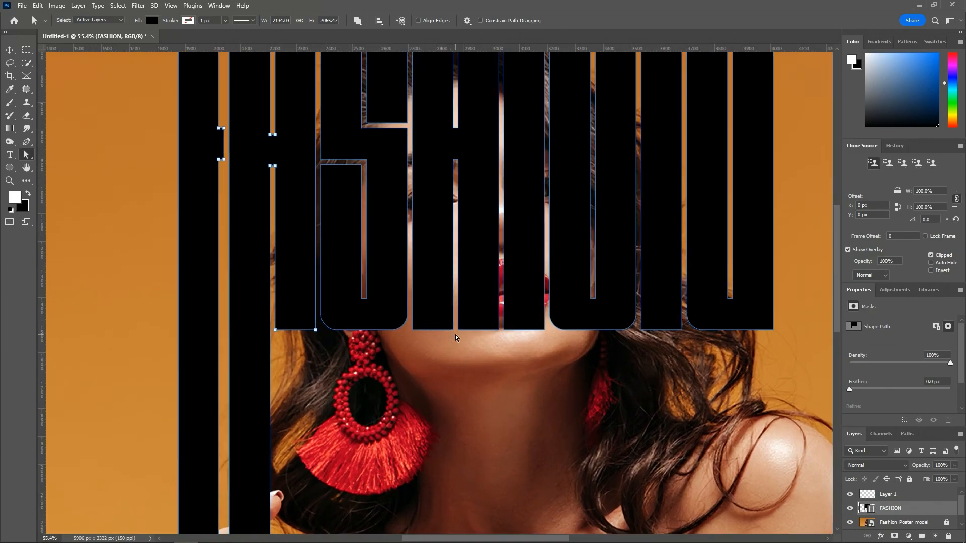
drag(454, 335, 317, 225)
drag(391, 330, 391, 241)
scroll(363, 304, down, 4)
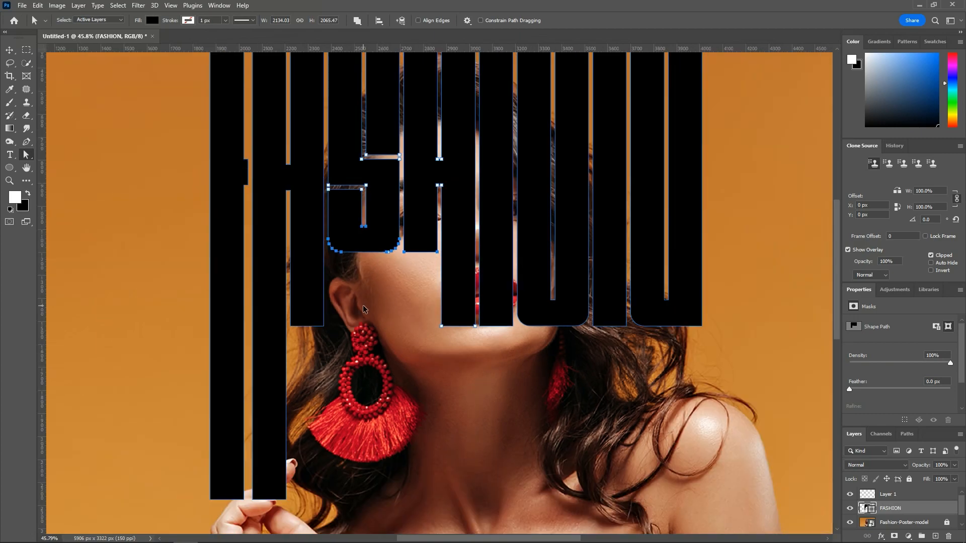
scroll(568, 286, up, 3)
drag(590, 342, 462, 254)
drag(504, 336, 498, 237)
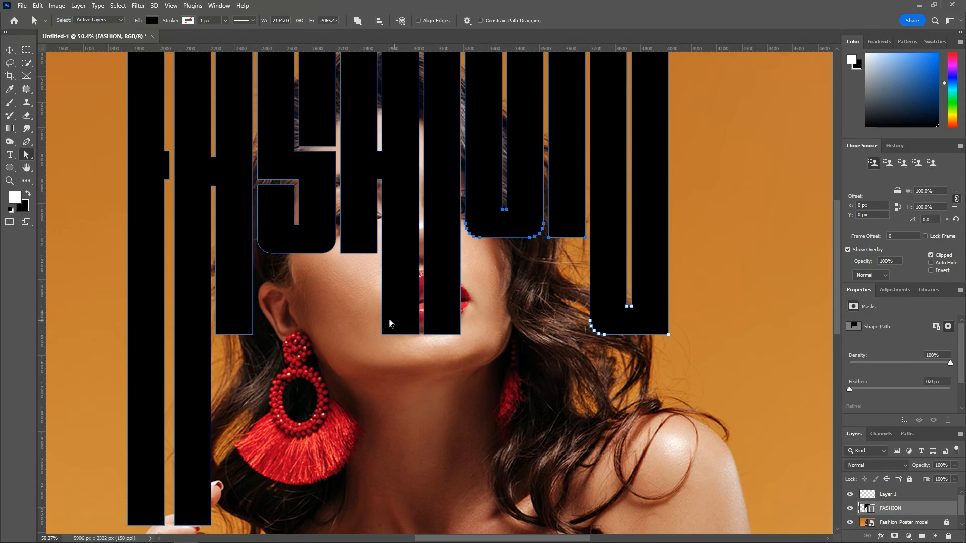
Step: Stretch the right leg of the H in FASHION down to the model's neck
click(389, 334)
drag(421, 353, 423, 473)
scroll(385, 324, down, 5)
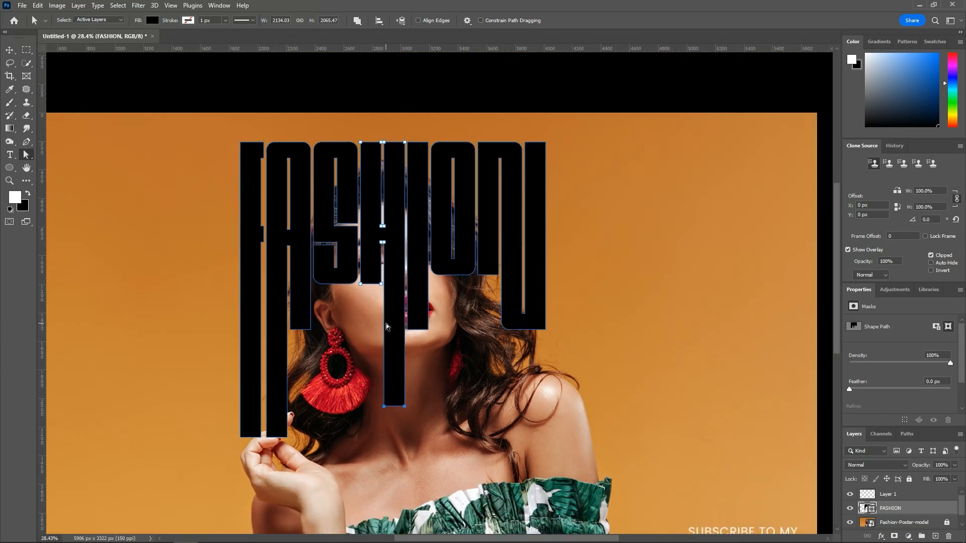
drag(405, 407, 405, 374)
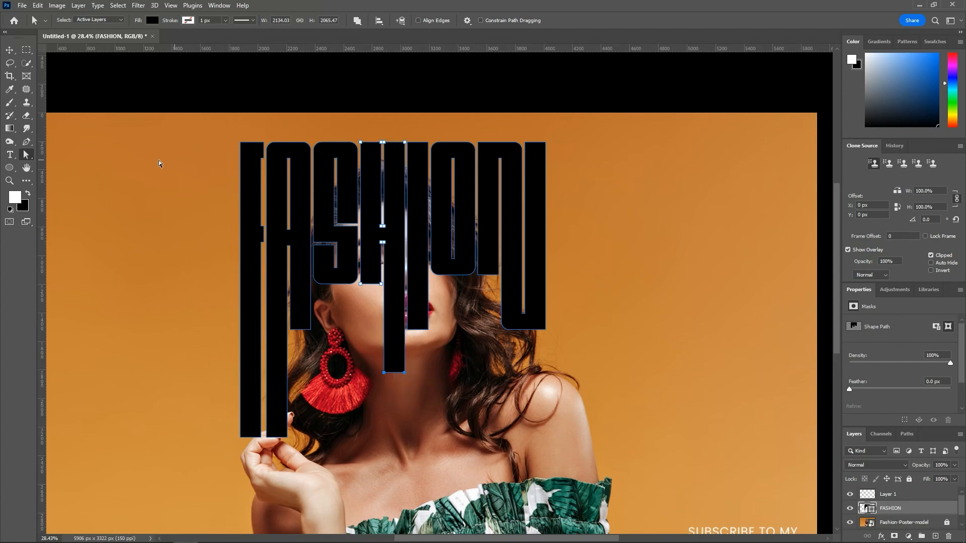
click(9, 49)
click(92, 136)
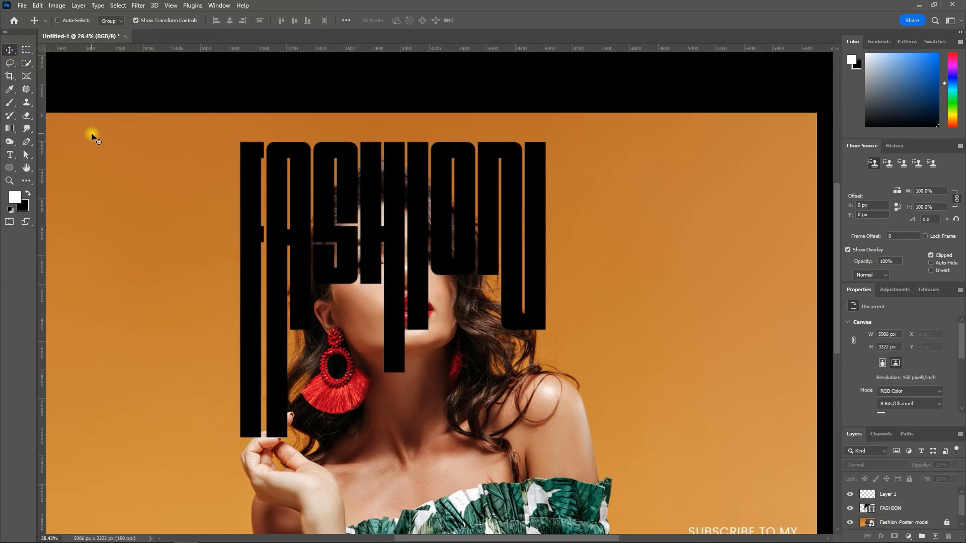
key(ctrl+0)
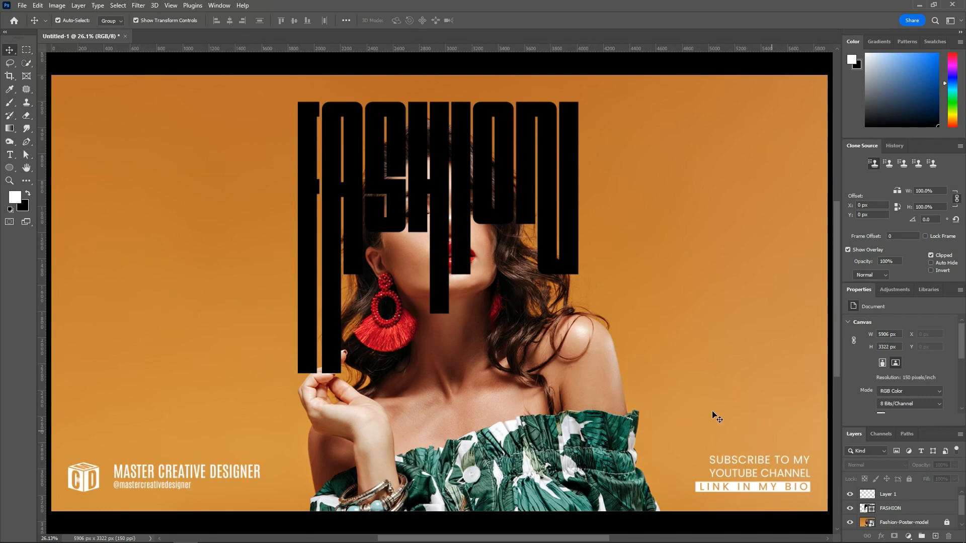
Step: Add a new text layer reading MODEL below the FASHION lettering
key(t)
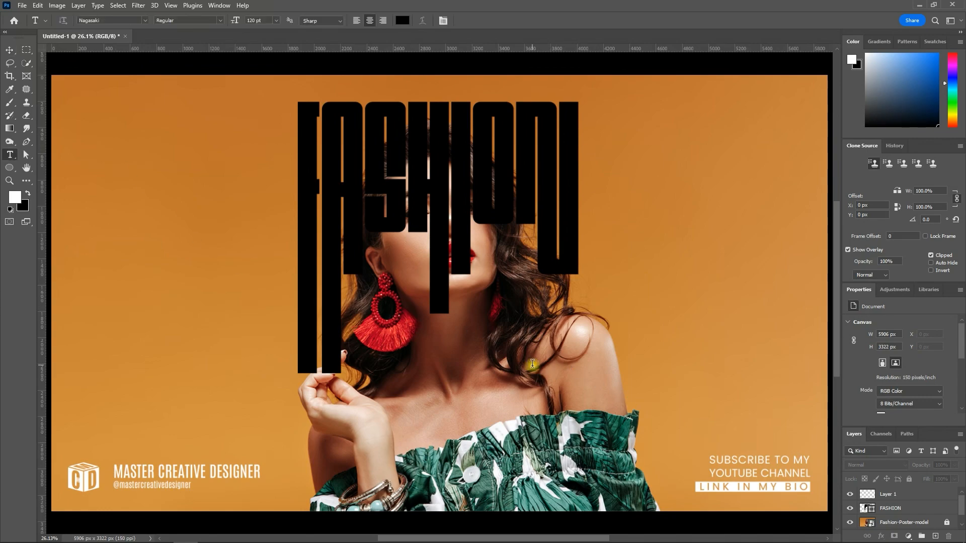
click(532, 364)
text(MODEL)
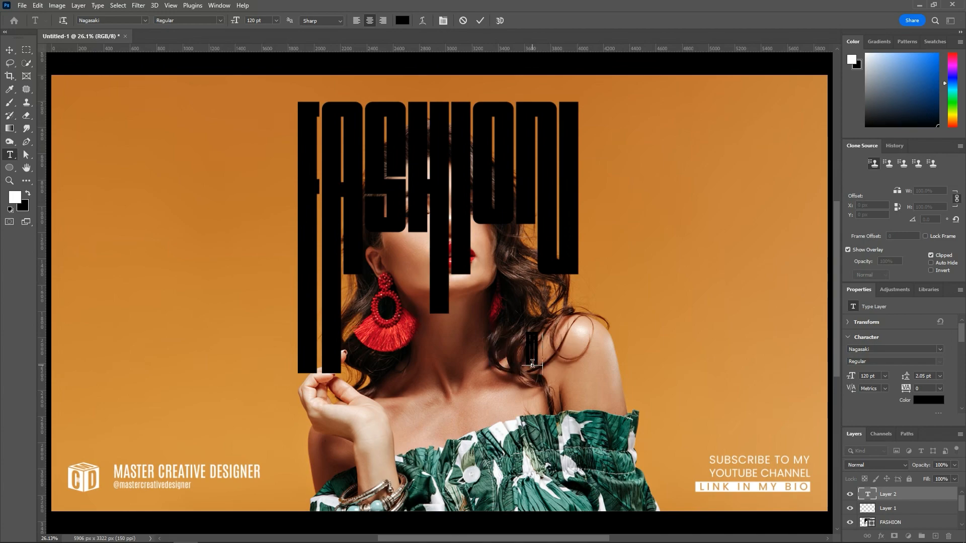
click(478, 21)
Step: Scale the MODEL text to about 668 pt and position it over the model's torso, just below the H's long leg
key(ctrl+t)
drag(551, 348, 523, 436)
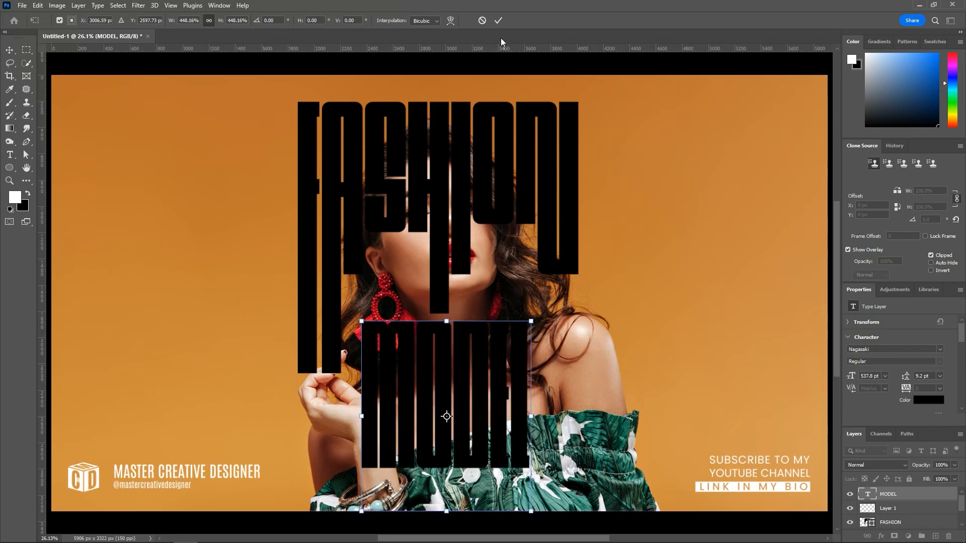
scroll(440, 384, up, 6)
drag(461, 296, 448, 219)
drag(598, 333, 651, 334)
scroll(478, 342, down, 3)
drag(491, 360, 477, 402)
drag(592, 379, 626, 381)
drag(505, 355, 521, 377)
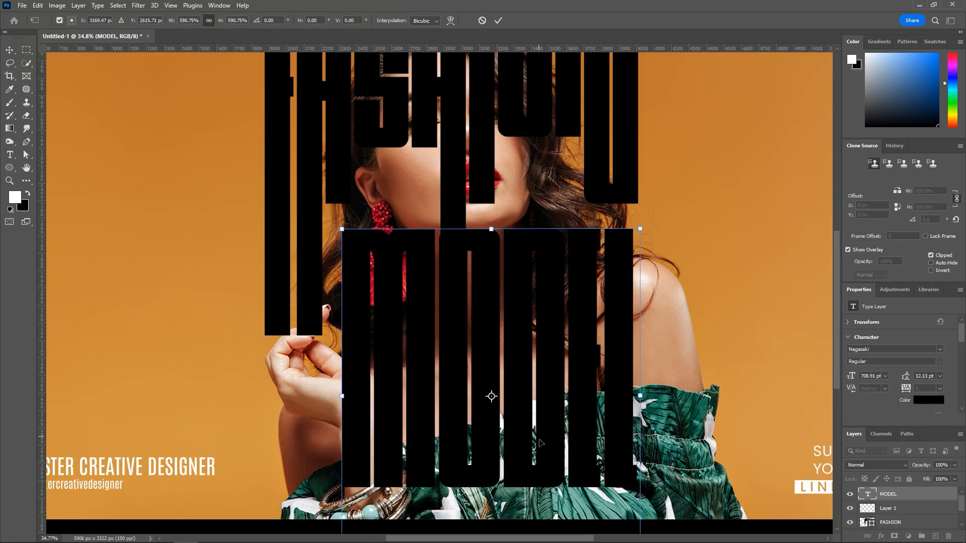
drag(639, 396, 632, 396)
click(498, 20)
drag(495, 287, 495, 314)
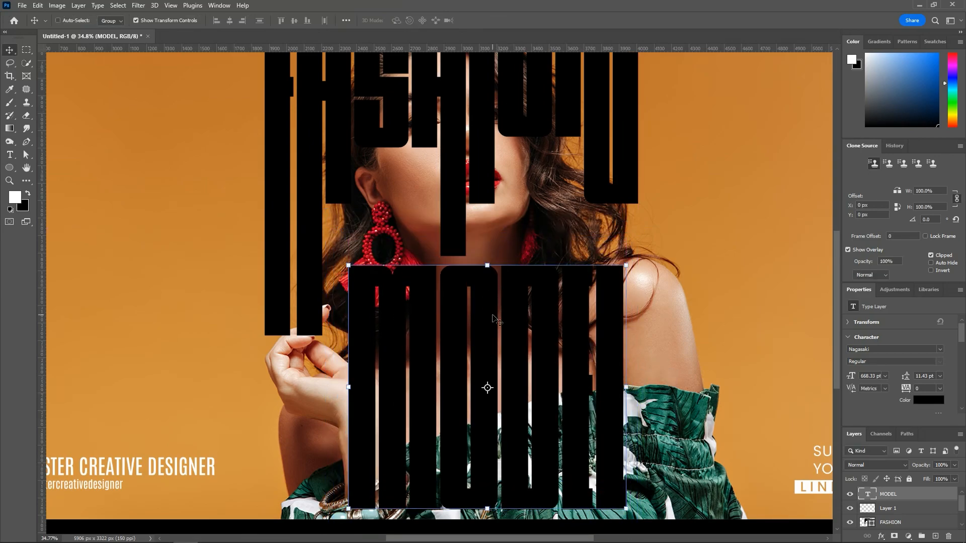
Step: Convert the MODEL text layer to a shape
key(ctrl+0)
right_click(934, 498)
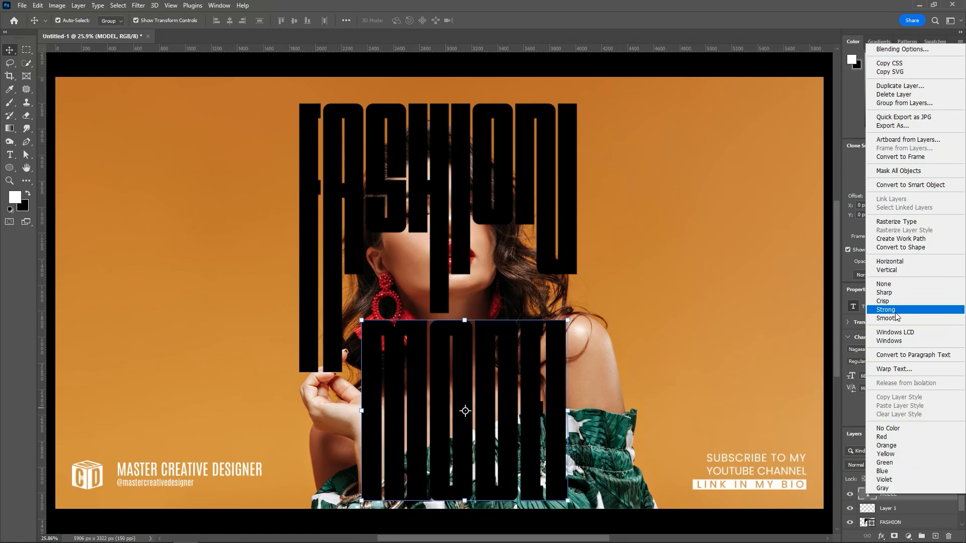
click(891, 249)
Step: Stretch the tops of the M, D and E in MODEL upward to just below the FASHION lettering
scroll(379, 340, up, 7)
key(a)
drag(337, 295, 478, 351)
drag(471, 304, 470, 225)
scroll(470, 227, down, 5)
scroll(483, 312, up, 6)
drag(430, 297, 490, 335)
drag(471, 335, 470, 272)
Step: Extend the E's top arm in MODEL across the L and raise the top of the L beneath it
scroll(546, 246, up, 5)
mouse_move(596, 285)
mouse_down()
mouse_move(546, 246)
mouse_move(507, 248)
mouse_up()
drag(511, 302, 599, 302)
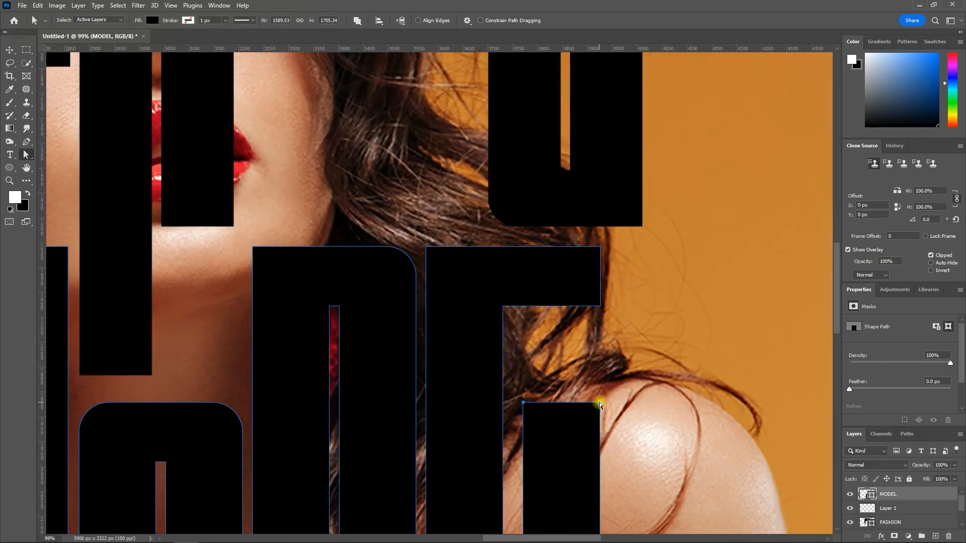
scroll(539, 248, down, 6)
Step: Lengthen the foot of the L in MODEL outward to the right
scroll(539, 248, up, 5)
drag(570, 380, 657, 418)
scroll(585, 350, down, 5)
Step: Shorten the middle leg of the M and raise the bottom of the D in MODEL
scroll(416, 374, up, 5)
drag(367, 375, 424, 230)
scroll(424, 230, down, 3)
mouse_move(481, 422)
mouse_down()
mouse_move(522, 474)
mouse_move(522, 427)
mouse_move(481, 416)
mouse_up()
key(ctrl+z)
drag(556, 465, 548, 403)
key(v)
click(117, 238)
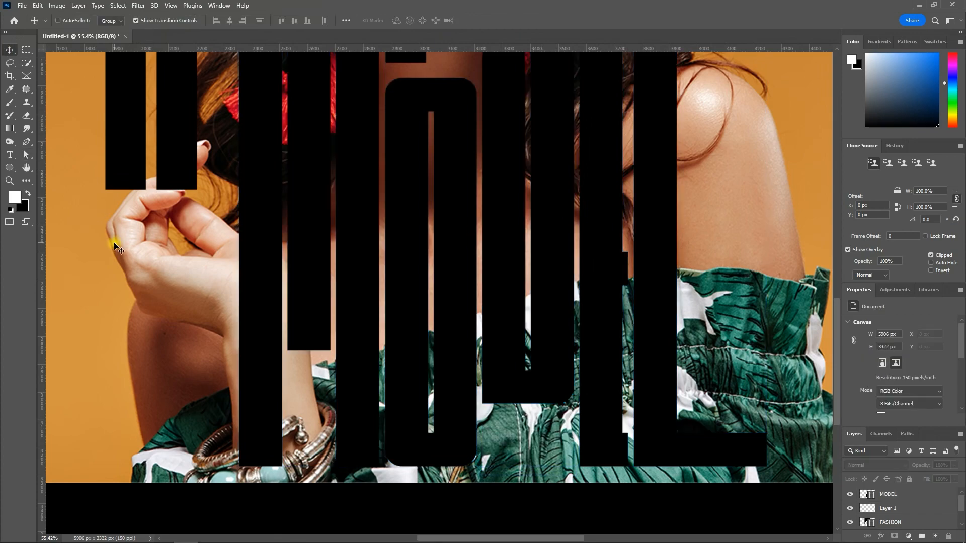
Step: Nudge the MODEL lettering slightly upward
key(ctrl+0)
click(368, 330)
scroll(532, 295, up, 4)
drag(532, 296, 531, 292)
click(325, 211)
key(ctrl+0)
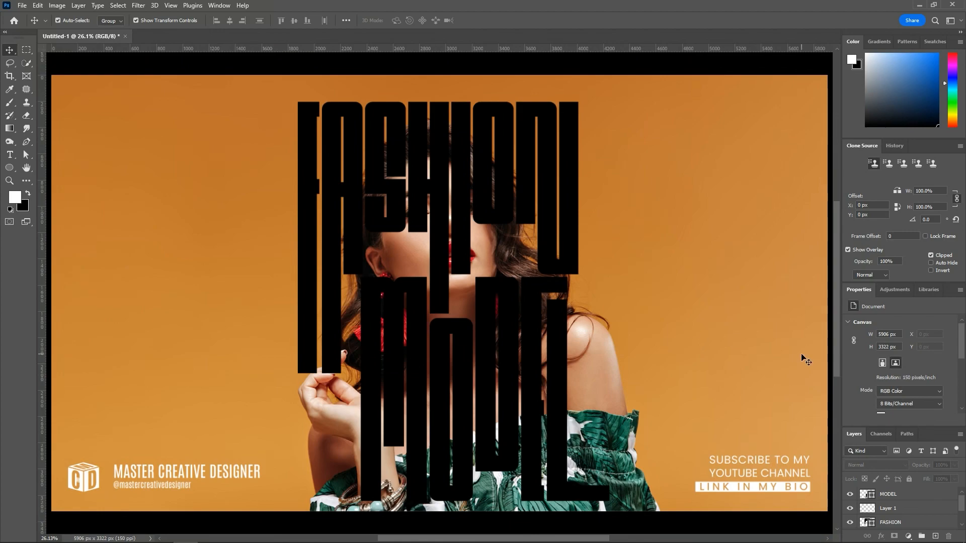
Step: Reorder the layers so that Layer 1 sits above the MODEL shape layer
click(914, 511)
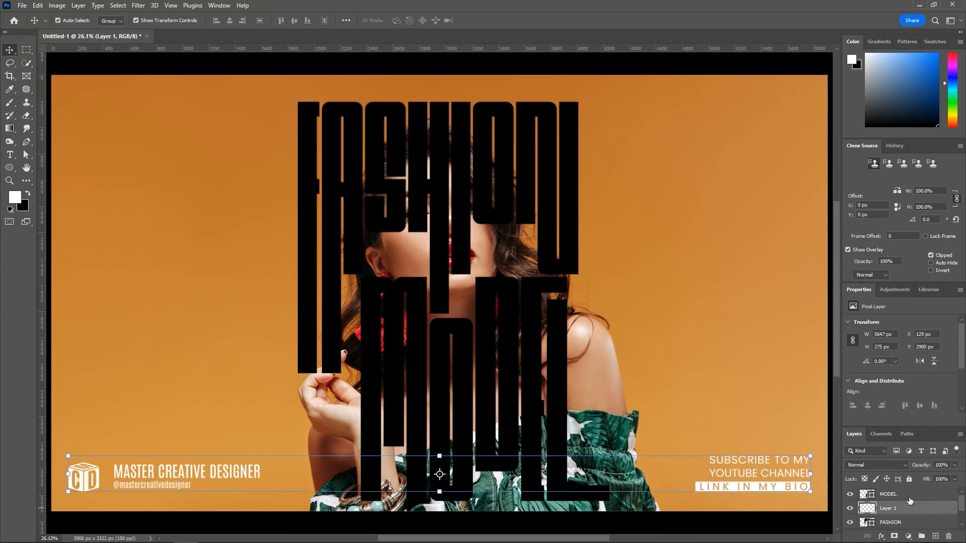
drag(909, 499, 897, 520)
Step: Duplicate the MODEL and FASHION shape layers and move both copies above Layer 1
shift+click(909, 523)
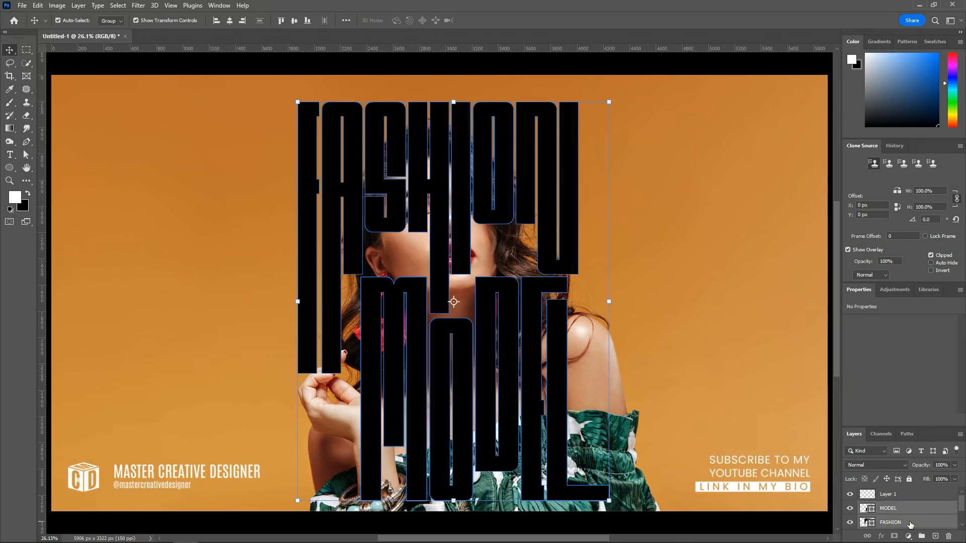
key(ctrl+j)
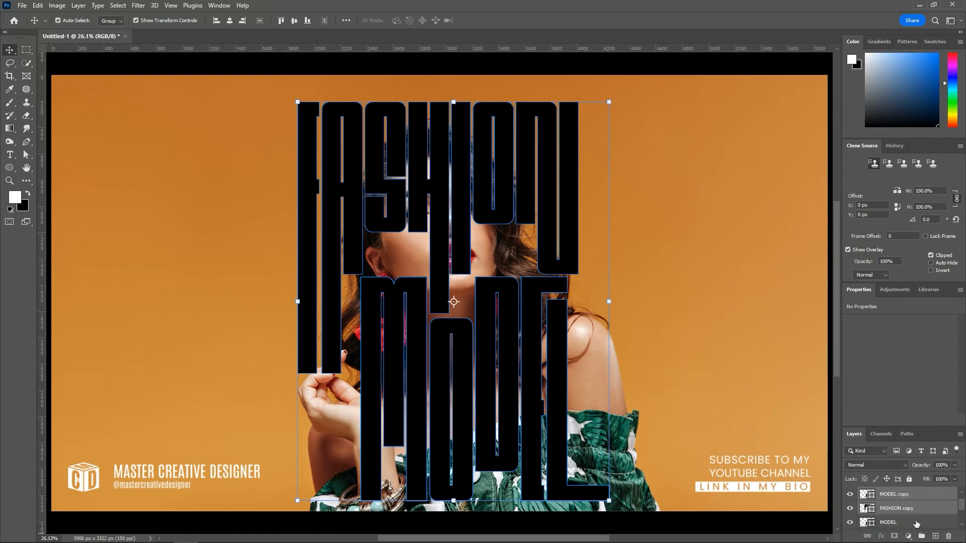
scroll(906, 511, up, 1)
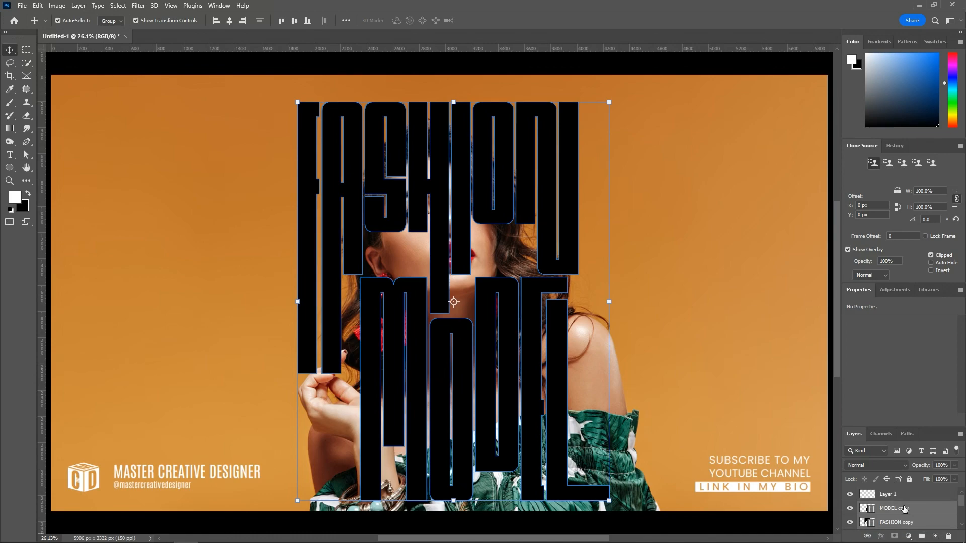
drag(913, 521, 906, 492)
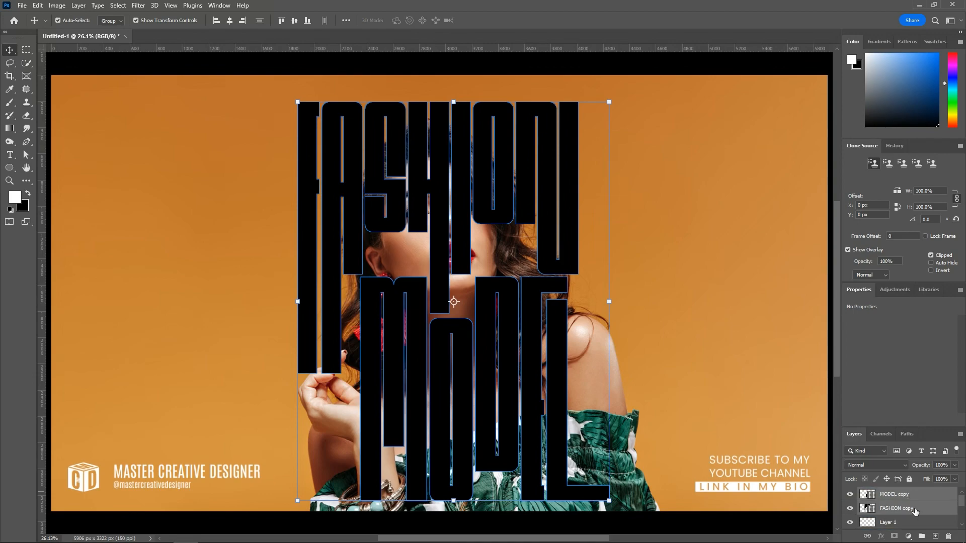
Step: Group the MODEL copy and FASHION copy layers and name the group Outline Text
click(921, 536)
double_click(888, 493)
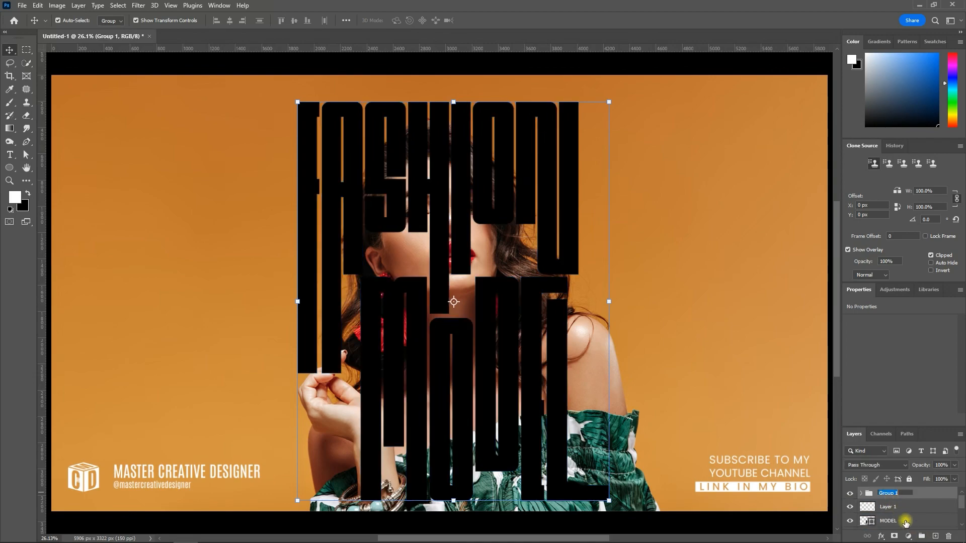
key(BackSpace)
text(Outline Text)
key(Return)
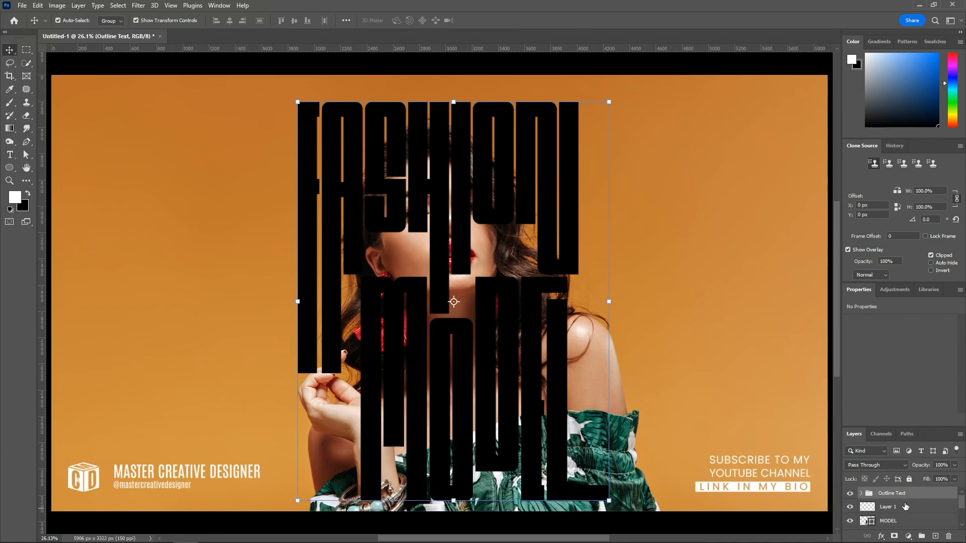
Step: Set the Outline Text group's fill to 0% and add a white, centered 10 px stroke
drag(927, 479, 855, 486)
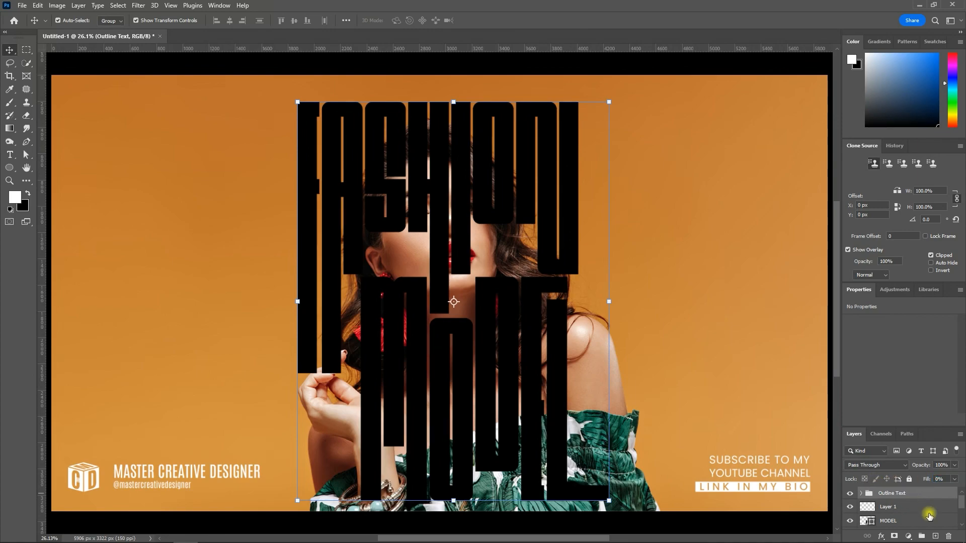
double_click(923, 493)
drag(707, 202, 338, 220)
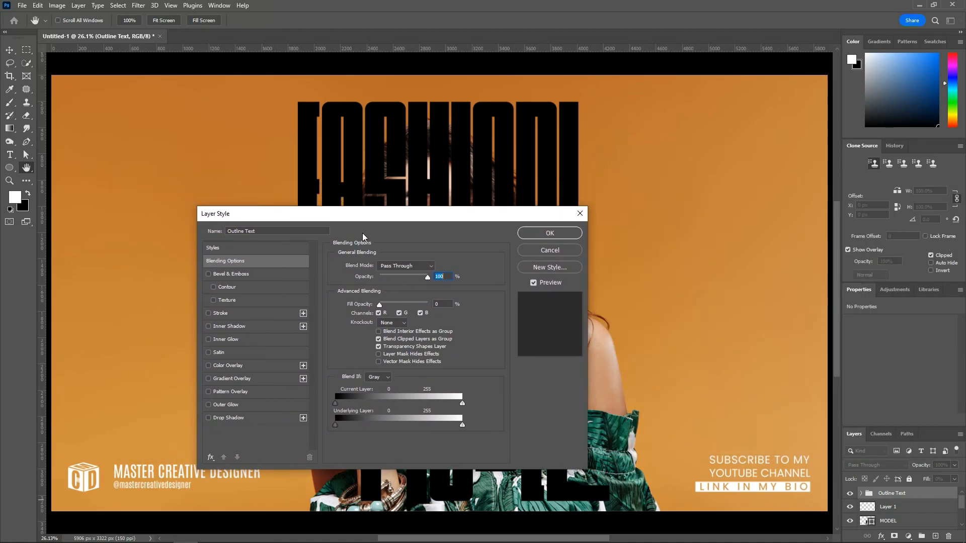
click(230, 313)
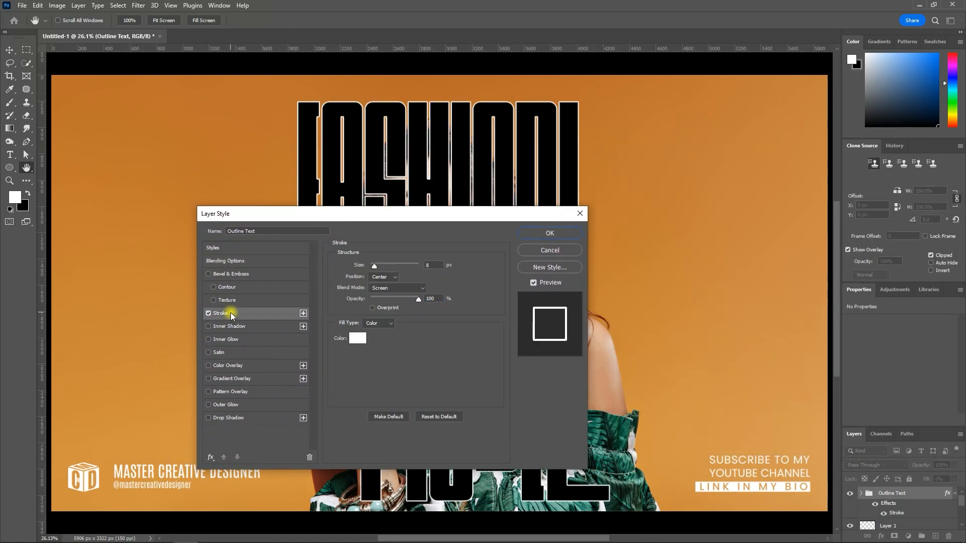
click(431, 267)
key(Up)
key(Up)
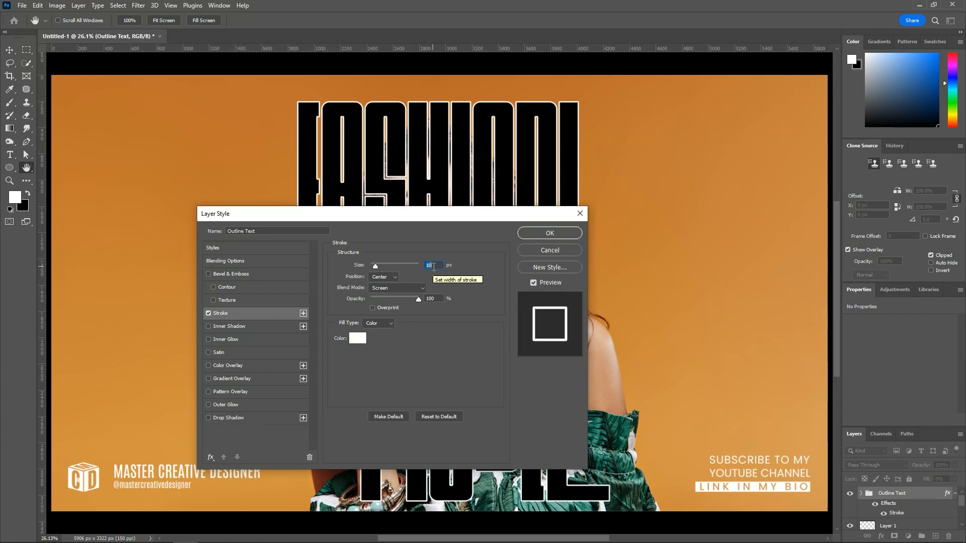
click(534, 235)
key(v)
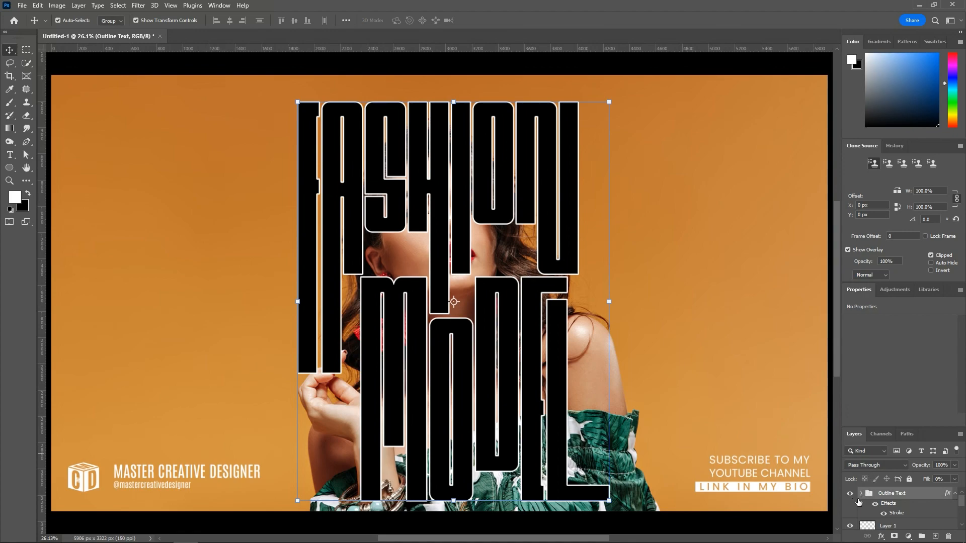
Step: Duplicate the Fashion-Poster-model photo layer and unlock the copy
scroll(875, 511, down, 3)
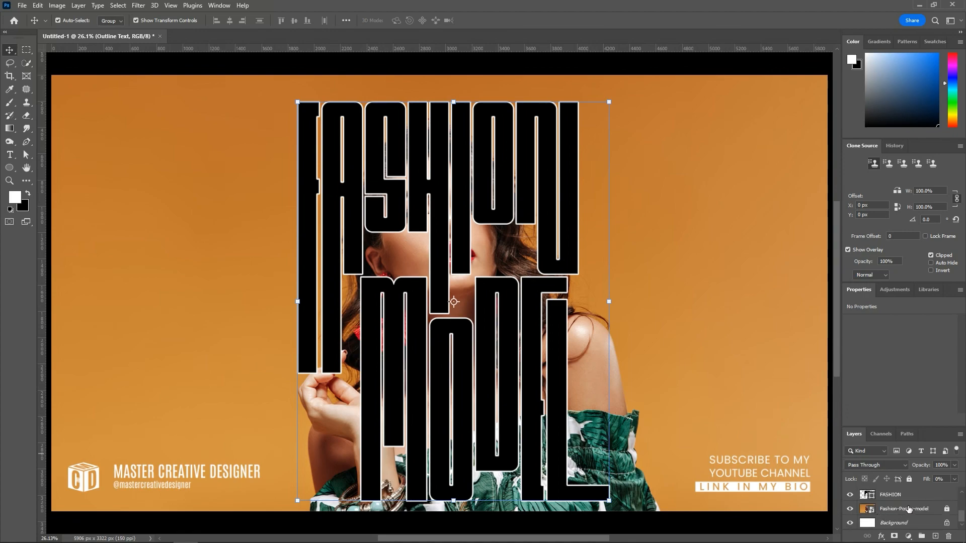
drag(918, 510, 934, 537)
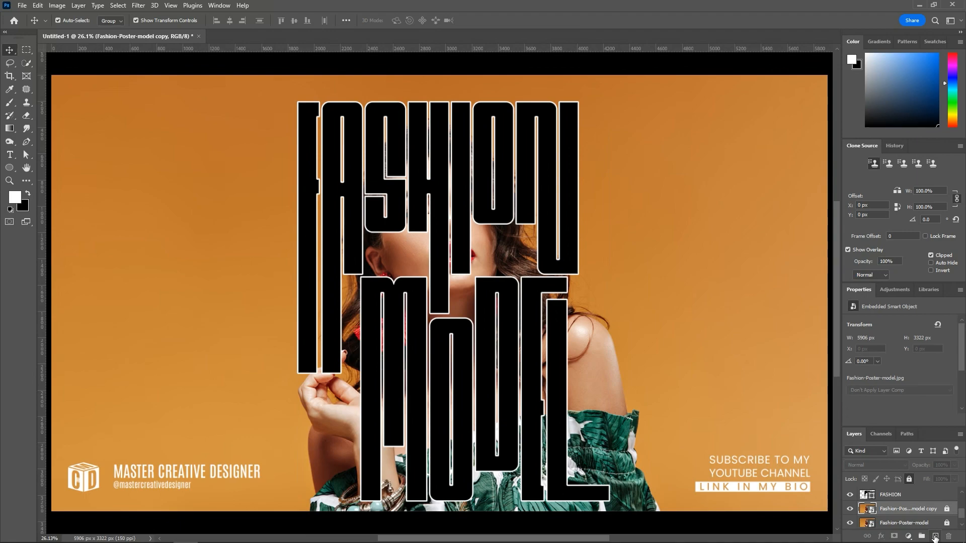
scroll(930, 511, up, 2)
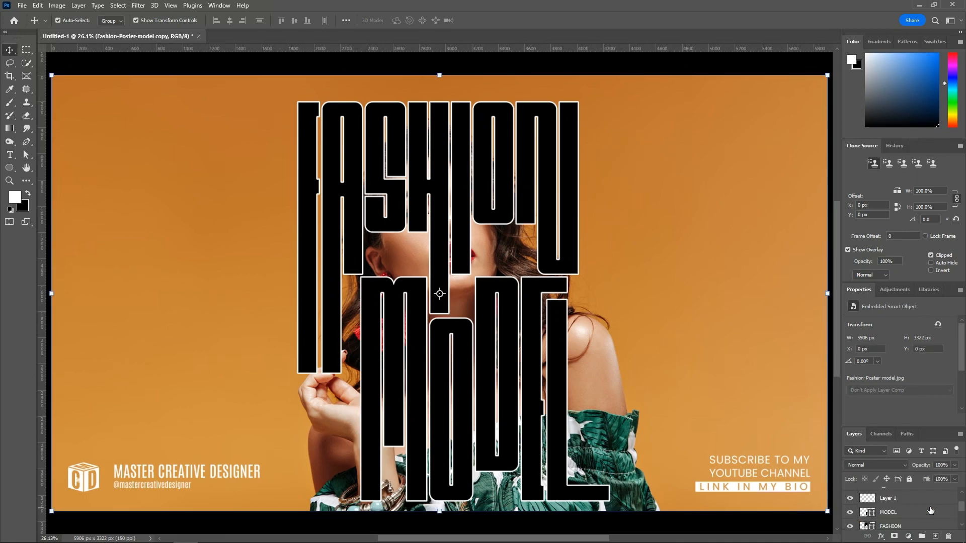
Step: Group the original MODEL and FASHION shape layers and name the group Text
scroll(921, 518, down, 3)
scroll(914, 510, up, 3)
click(907, 520)
shift+click(900, 512)
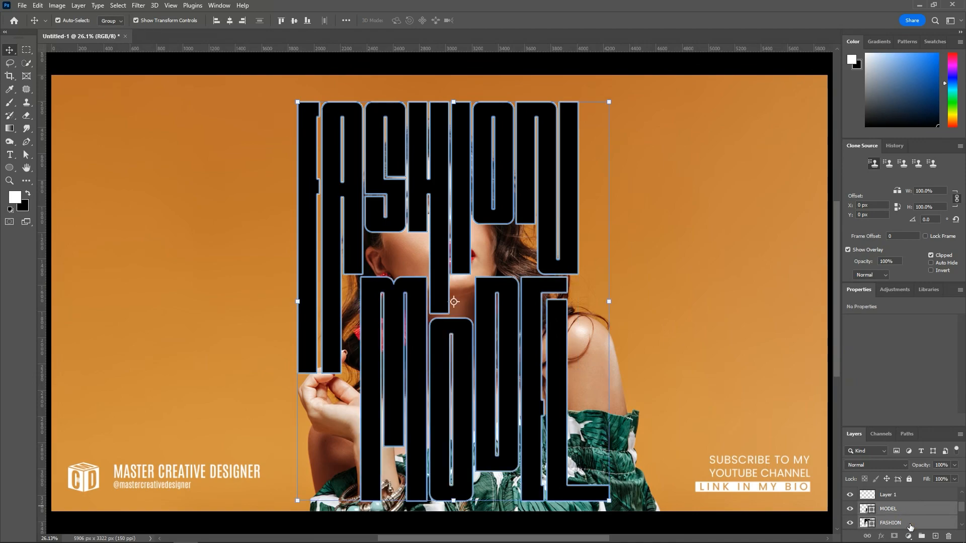
click(921, 536)
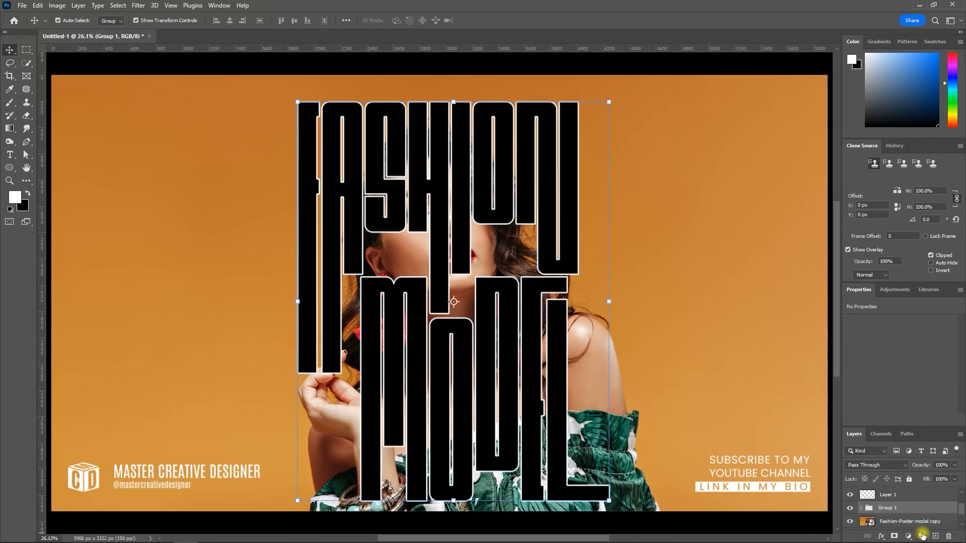
double_click(887, 508)
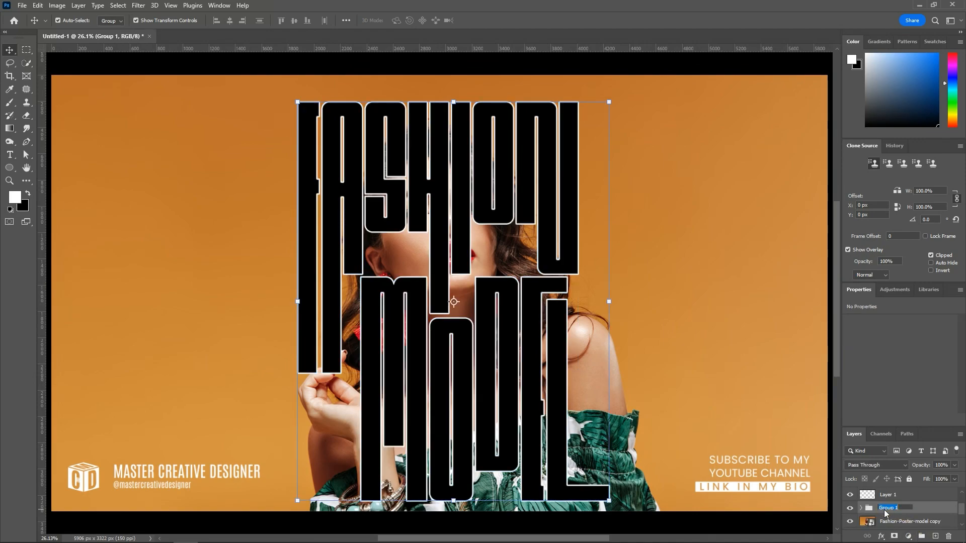
key(Return)
Step: Move the Fashion-Poster-model copy above the Text group and clip it to that group
drag(885, 521, 882, 511)
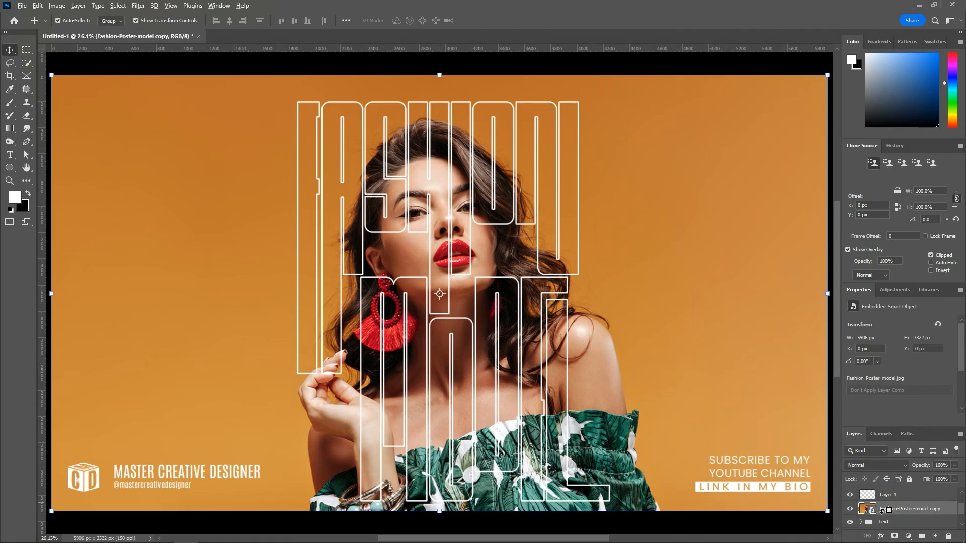
alt+click(881, 512)
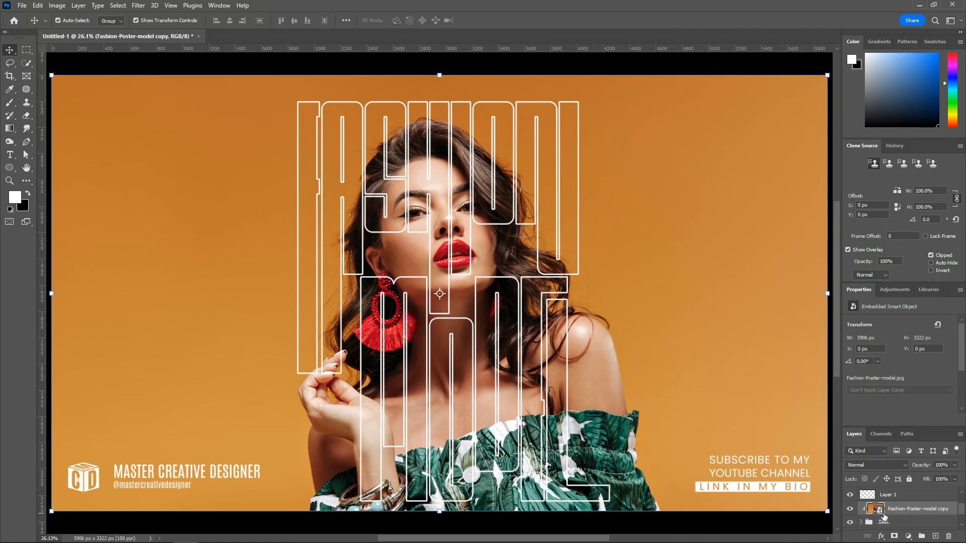
scroll(861, 498, up, 2)
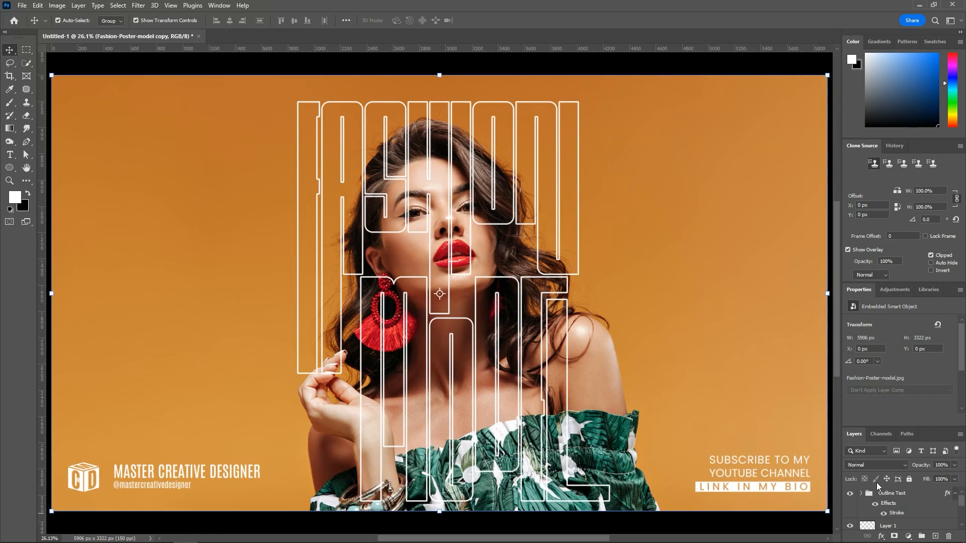
Step: Add a drop shadow to the Text group with angle 138°, distance 41 px, spread 28% and size 32 px
scroll(887, 495, down, 3)
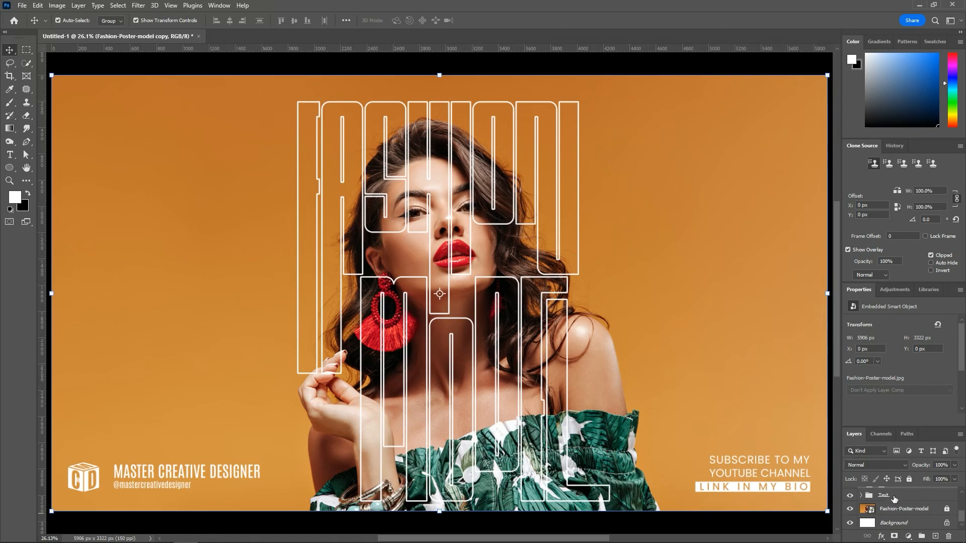
click(903, 497)
double_click(905, 496)
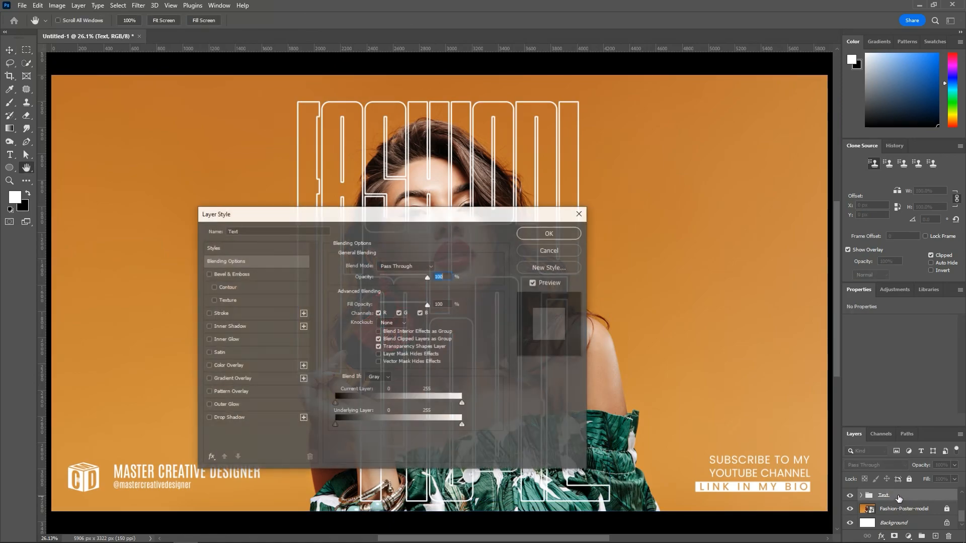
drag(428, 215, 750, 259)
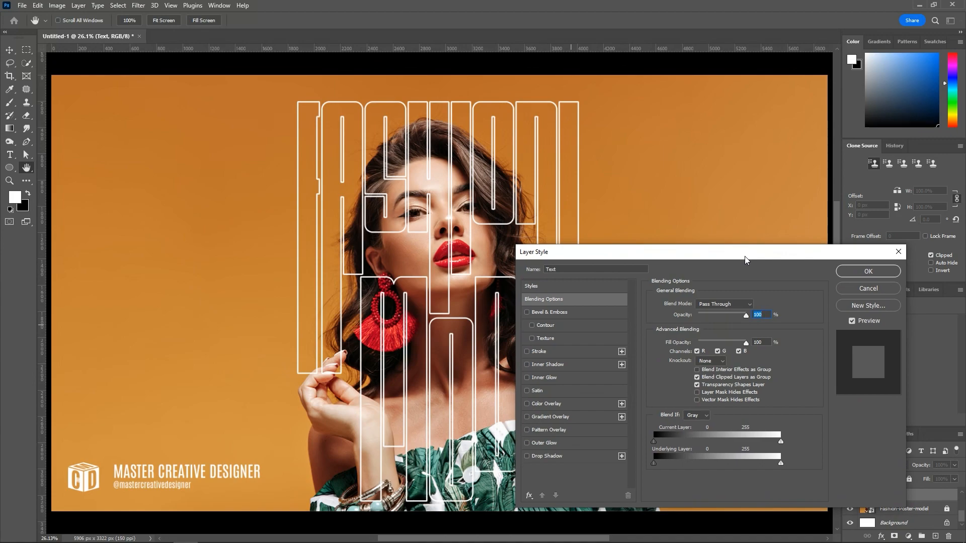
click(560, 457)
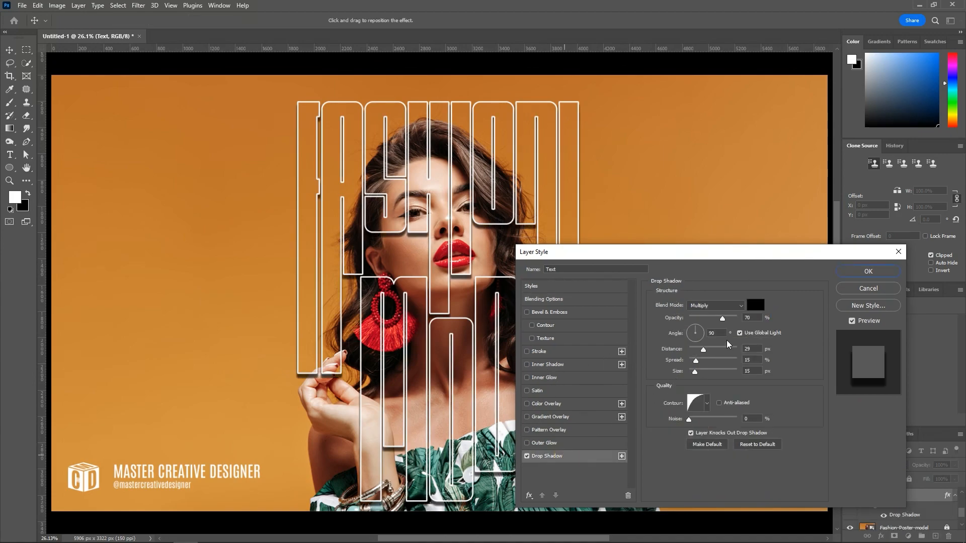
click(693, 331)
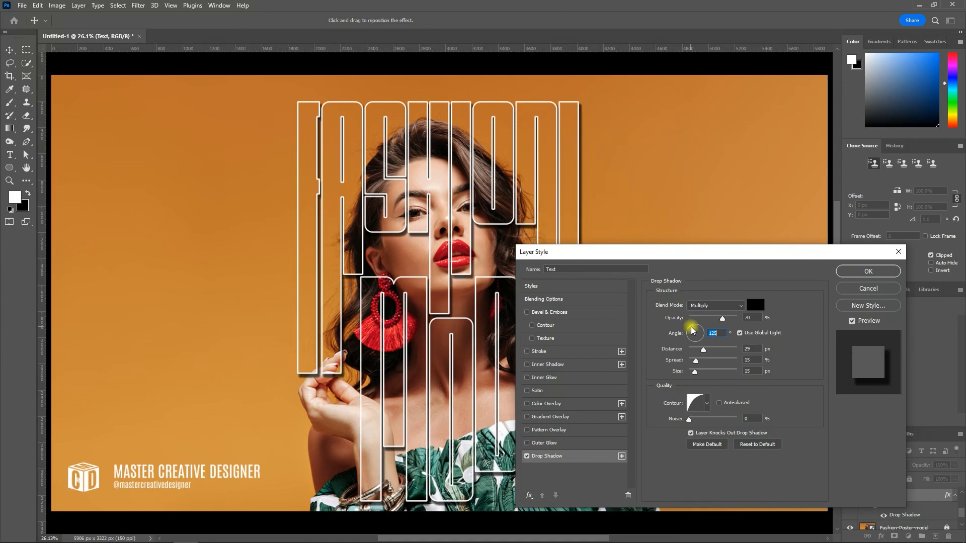
click(692, 330)
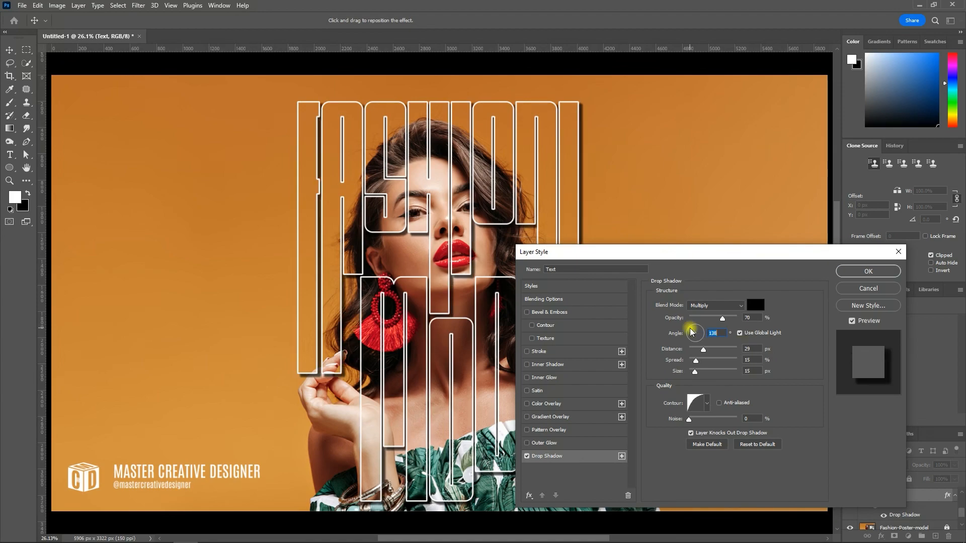
mouse_move(703, 351)
mouse_down()
mouse_move(711, 356)
mouse_move(702, 366)
mouse_up()
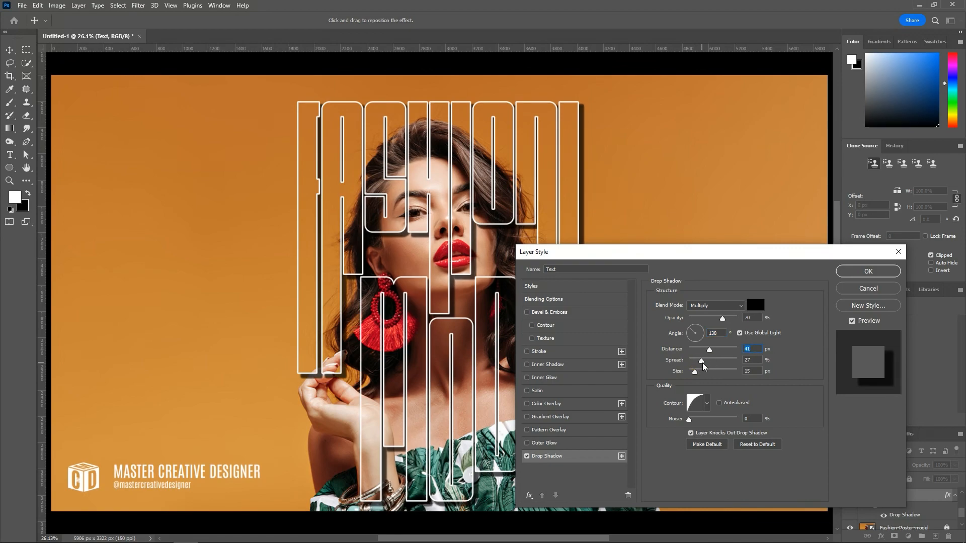
drag(694, 371, 698, 374)
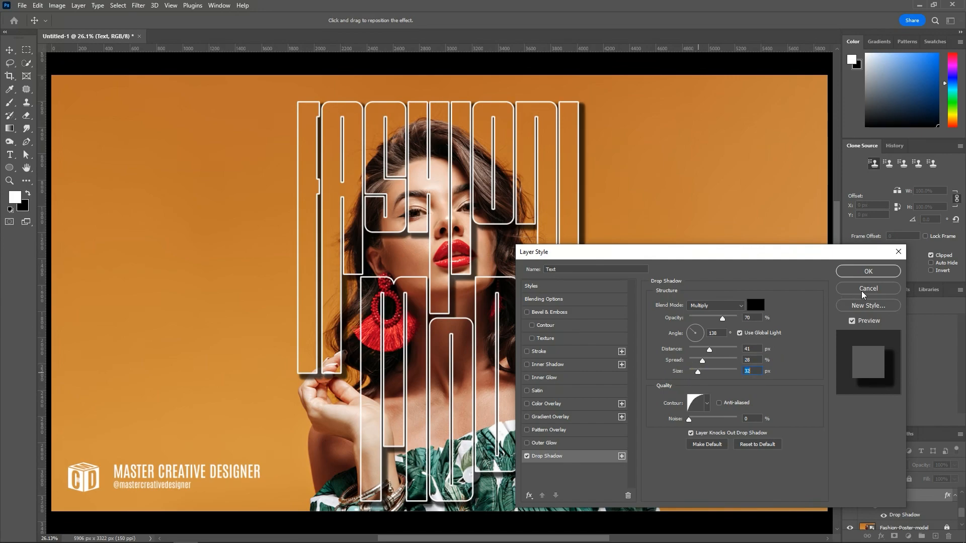
click(861, 274)
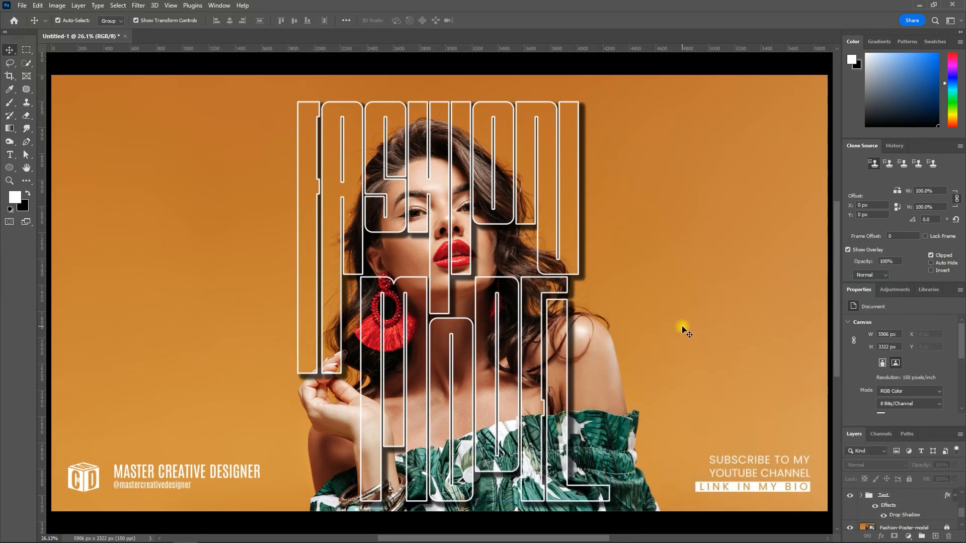
Step: Add a black (000000) solid color fill layer directly above the Background layer
scroll(904, 512, down, 1)
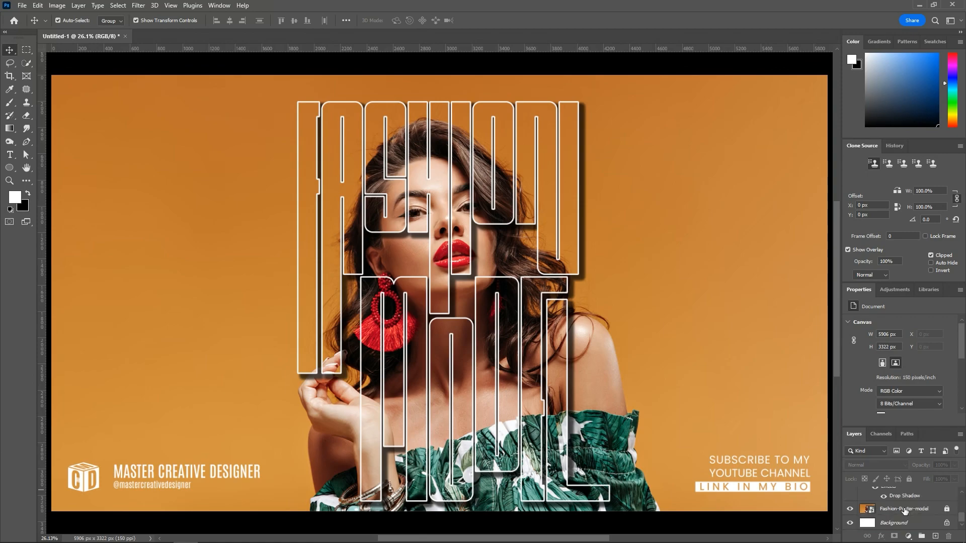
click(906, 521)
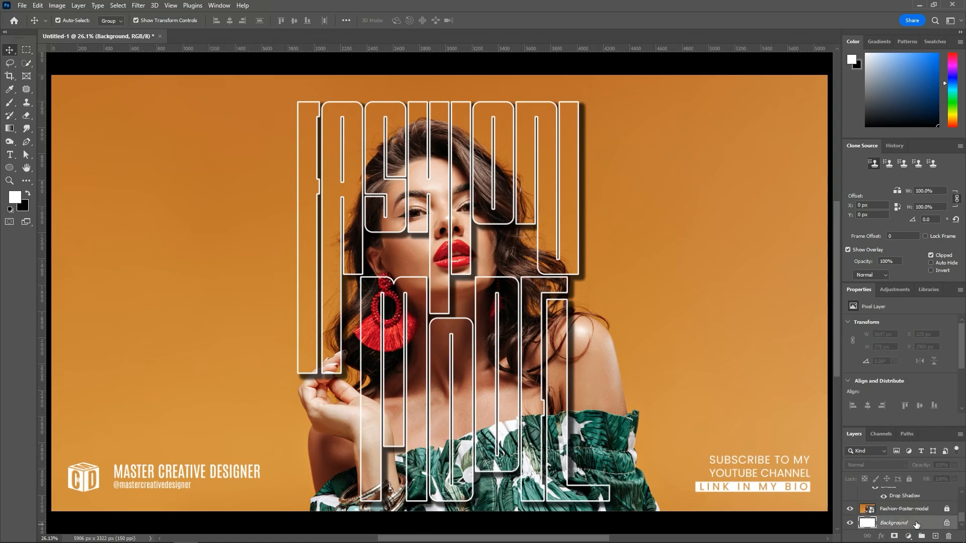
click(909, 537)
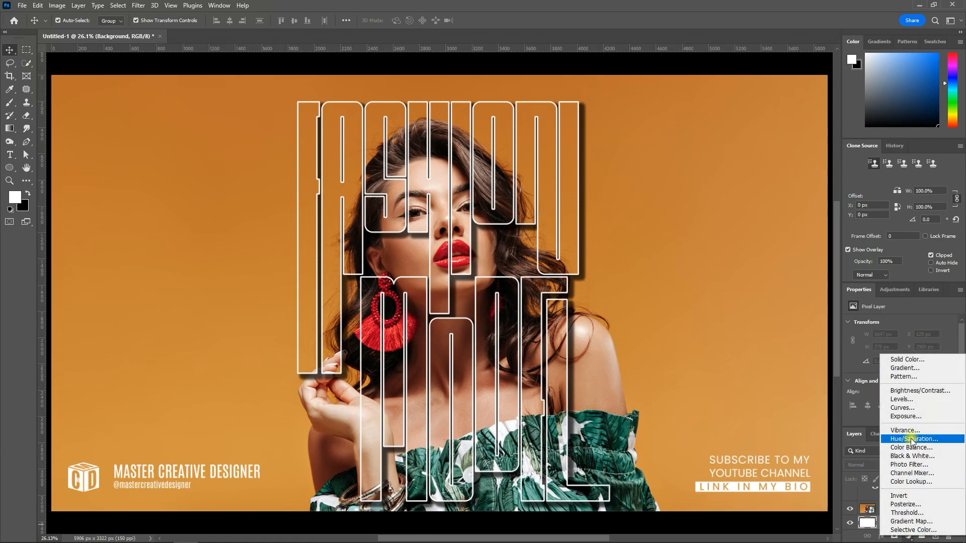
click(912, 364)
drag(416, 384, 506, 474)
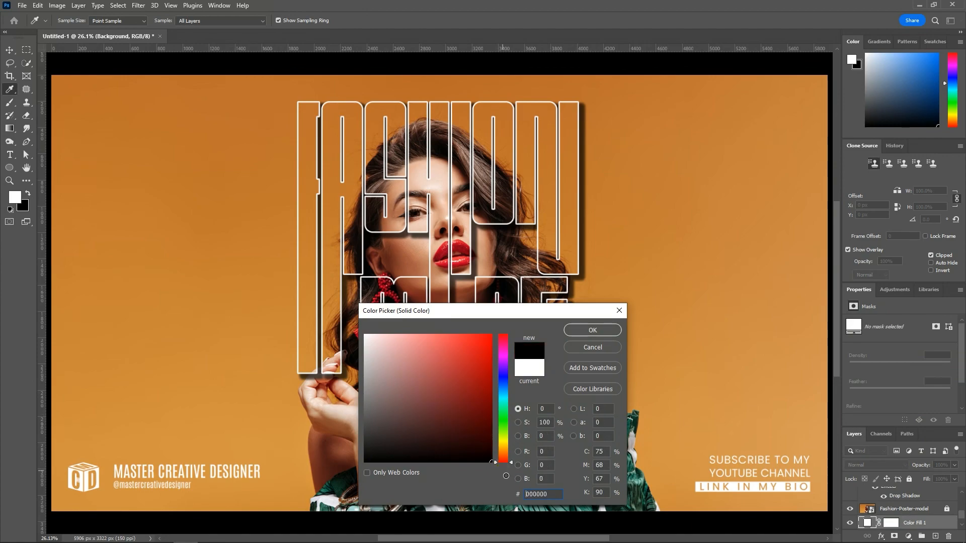
click(600, 330)
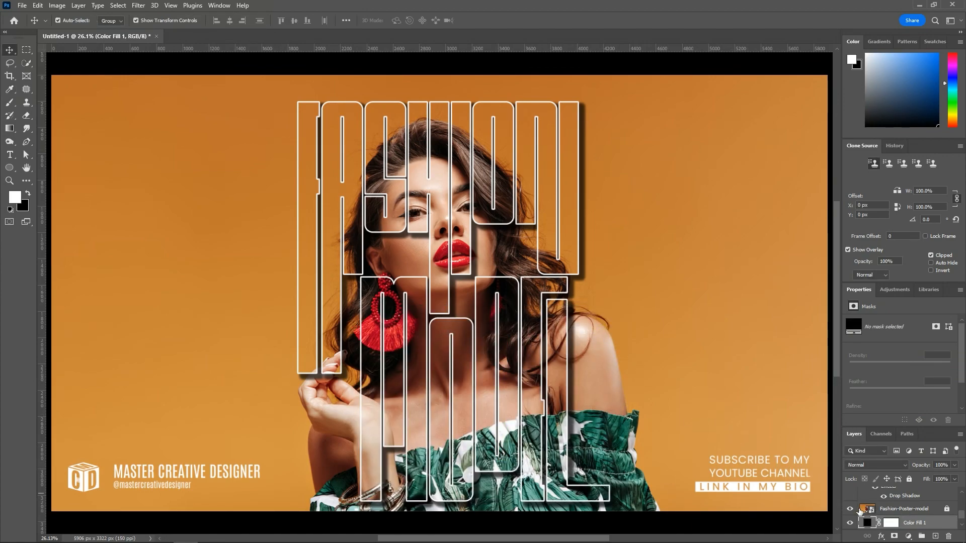
Step: Toggle the original Fashion-Poster-model layer's visibility to compare the lettering against the black fill and the photo
click(850, 509)
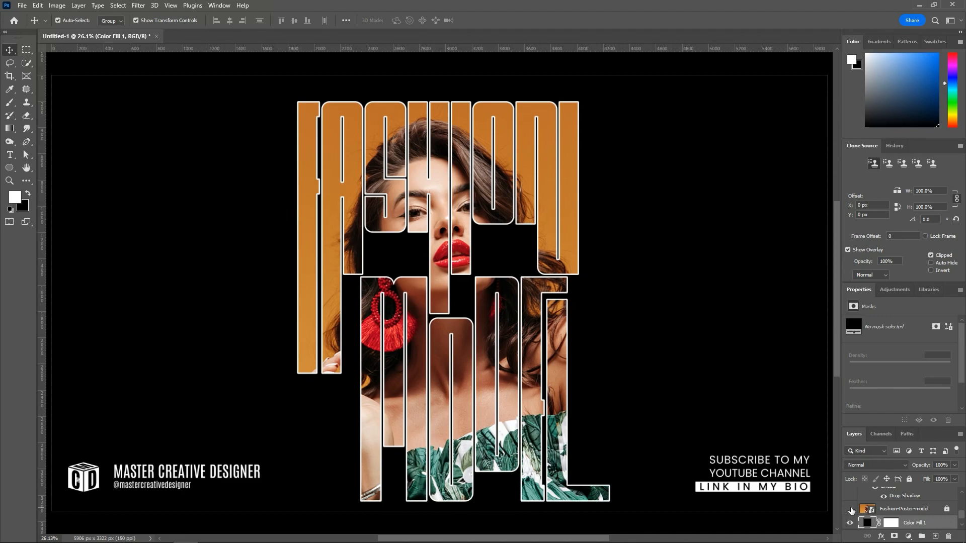
click(850, 509)
click(850, 509)
click(850, 509)
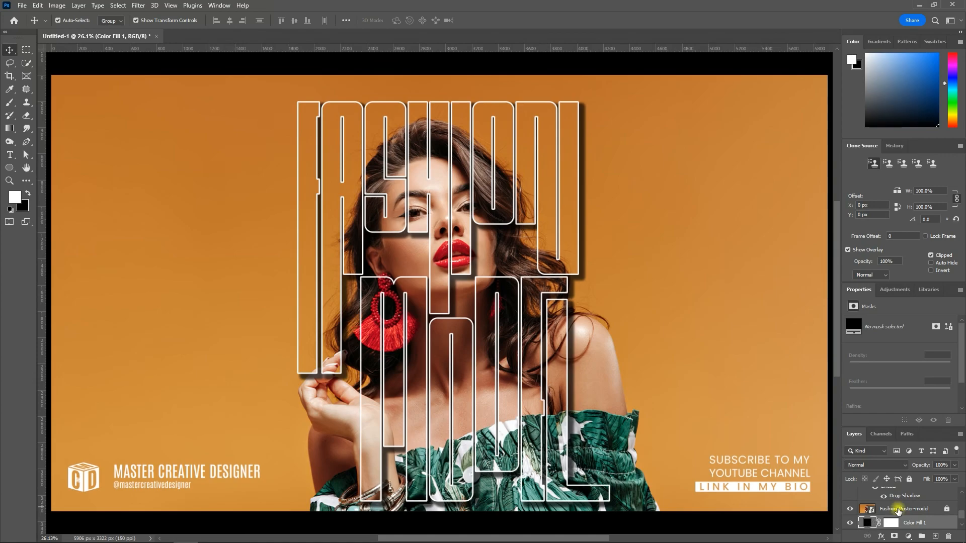
Step: Unlock the original Fashion-Poster-model layer and lower its fill to 67%
click(899, 509)
click(946, 509)
drag(928, 481, 926, 482)
click(925, 480)
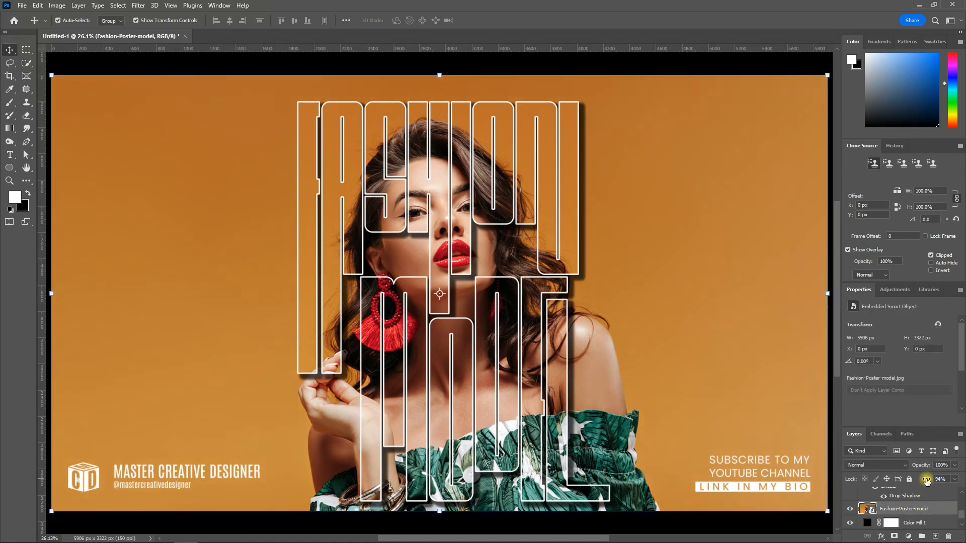
click(939, 481)
text(60)
key(Return)
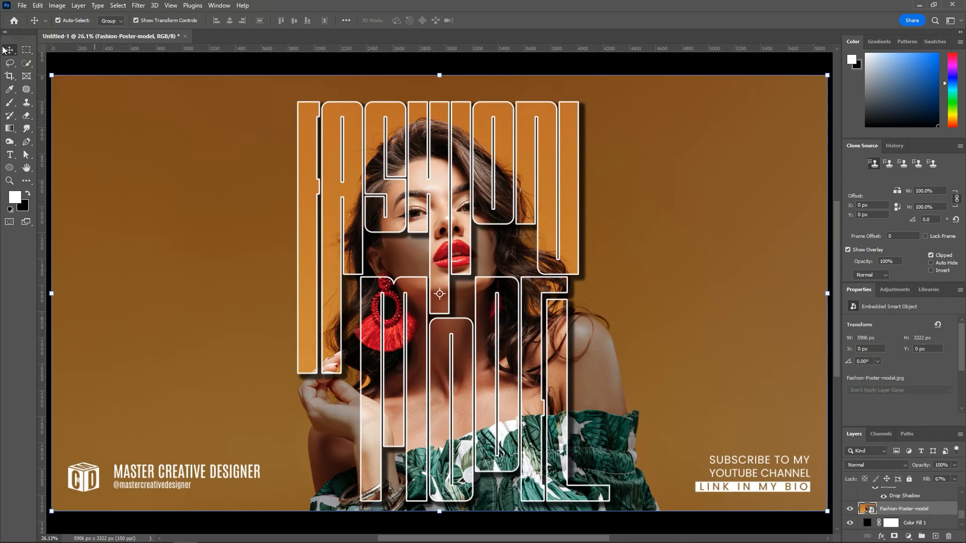
click(114, 74)
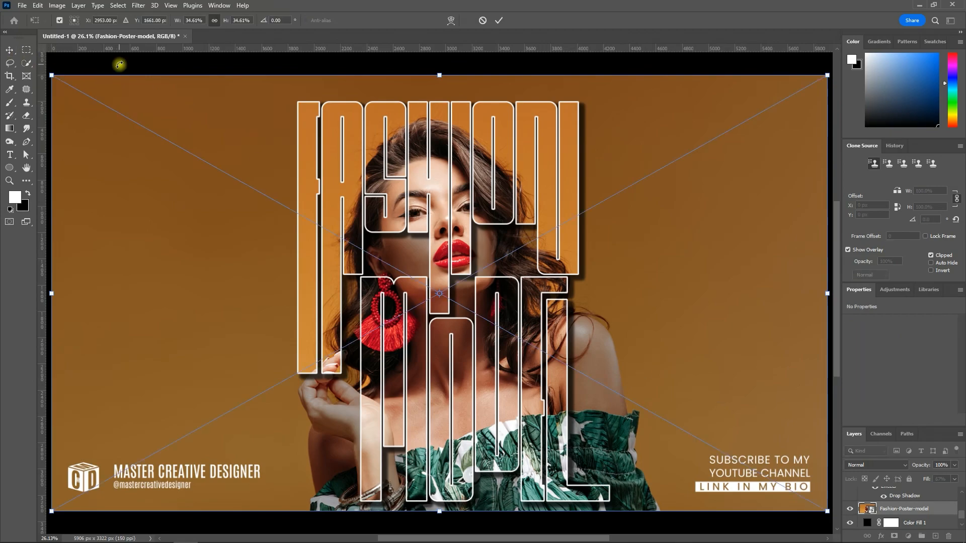
click(498, 23)
click(252, 134)
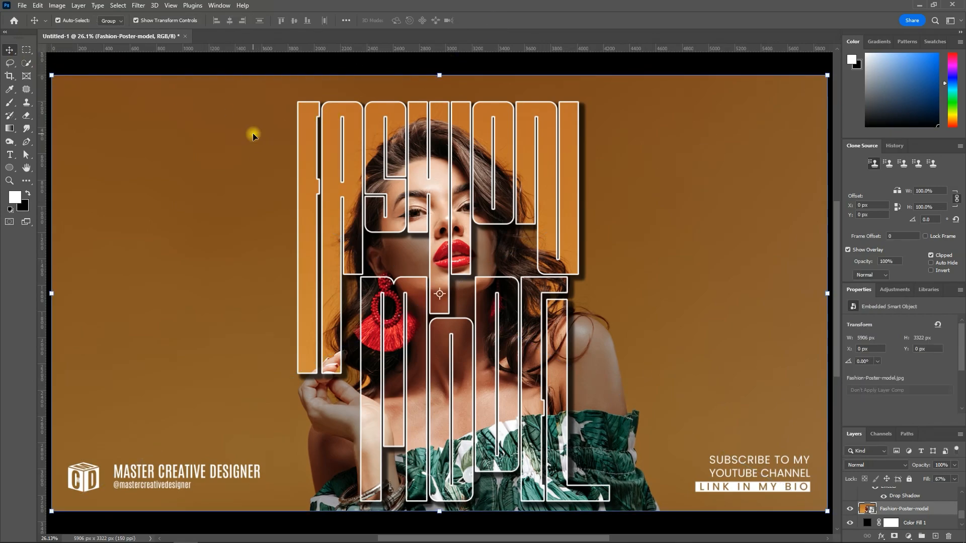
Step: Change the blend mode of Layer 1, which holds the logo and channel text, to Overlay
key(ctrl+0)
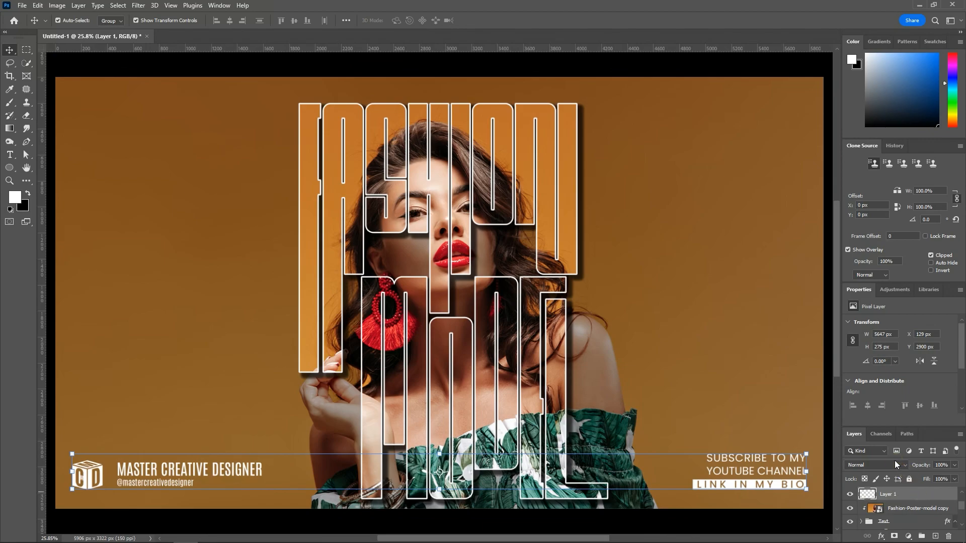
click(894, 463)
click(874, 414)
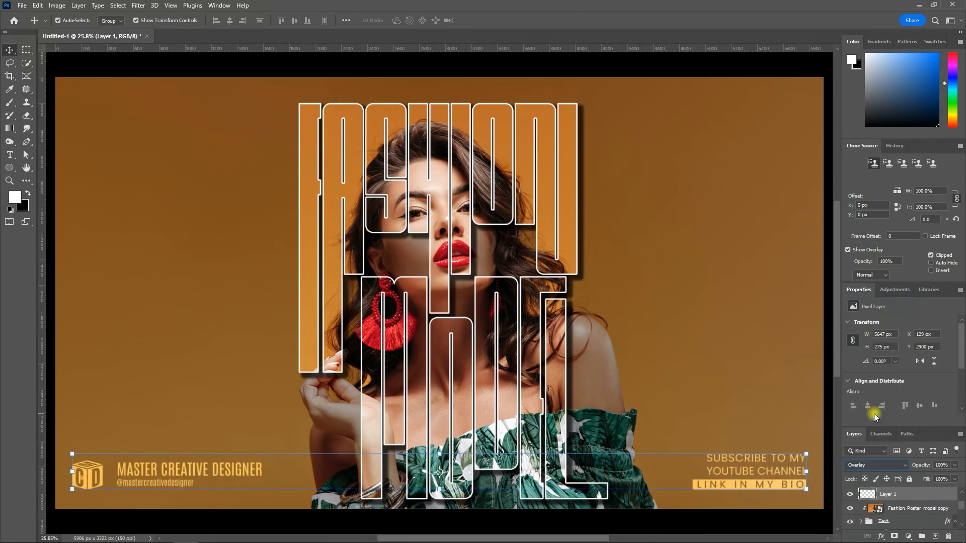
click(743, 387)
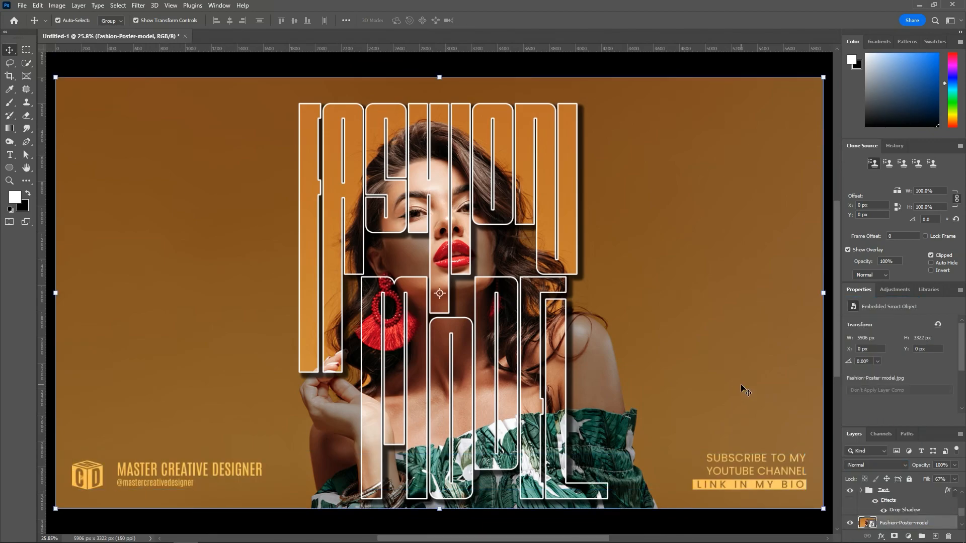
key(ctrl)
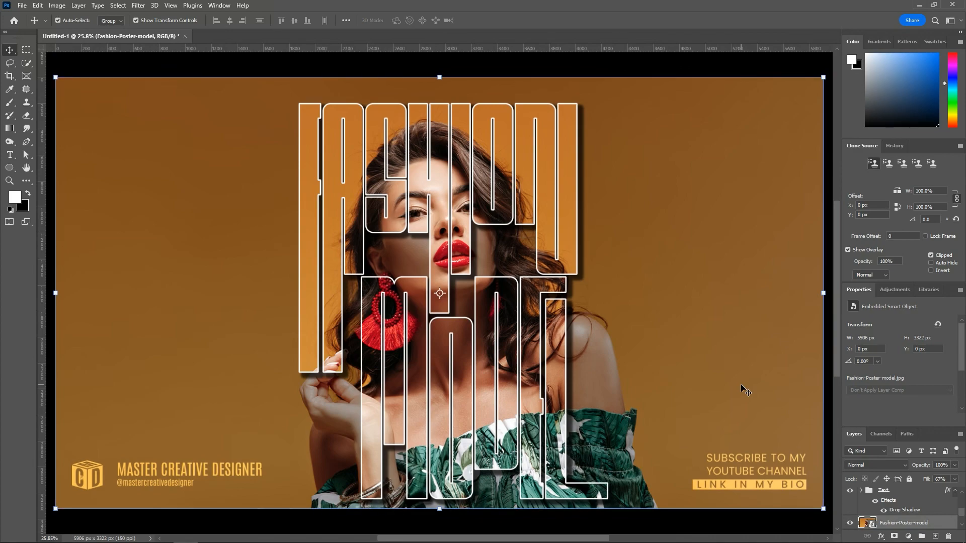